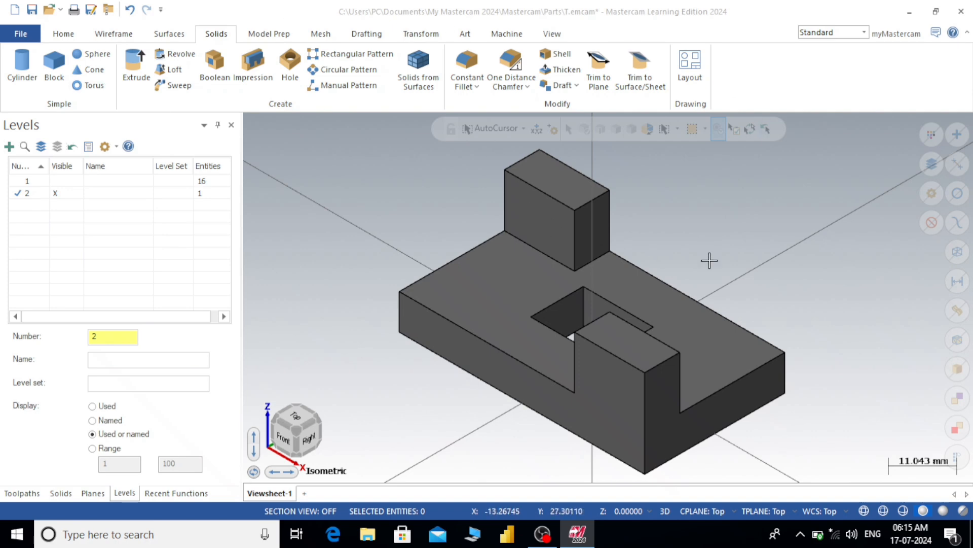
Step: Change the color of the solid part to light grey
{"action": "left_click", "coordinate": [485, 277]}
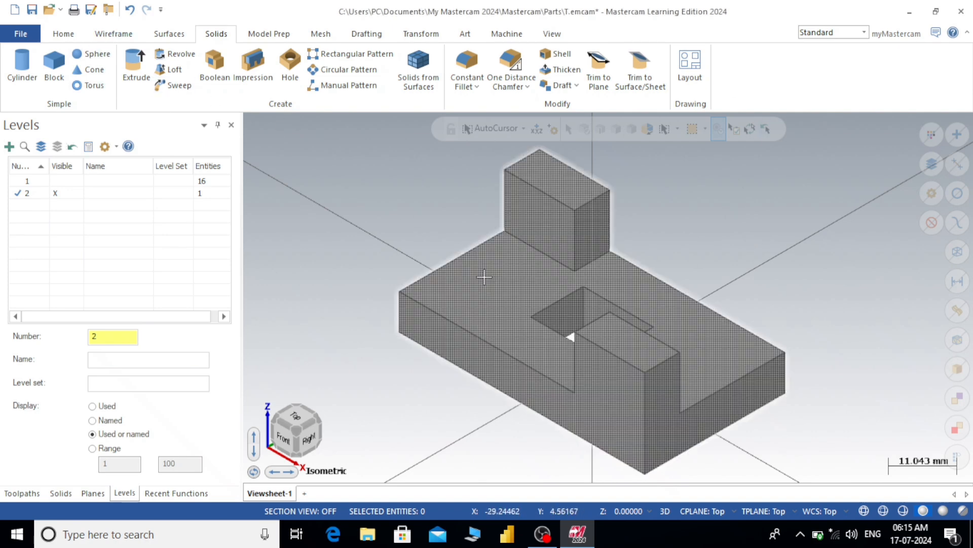
{"action": "left_click", "coordinate": [63, 36]}
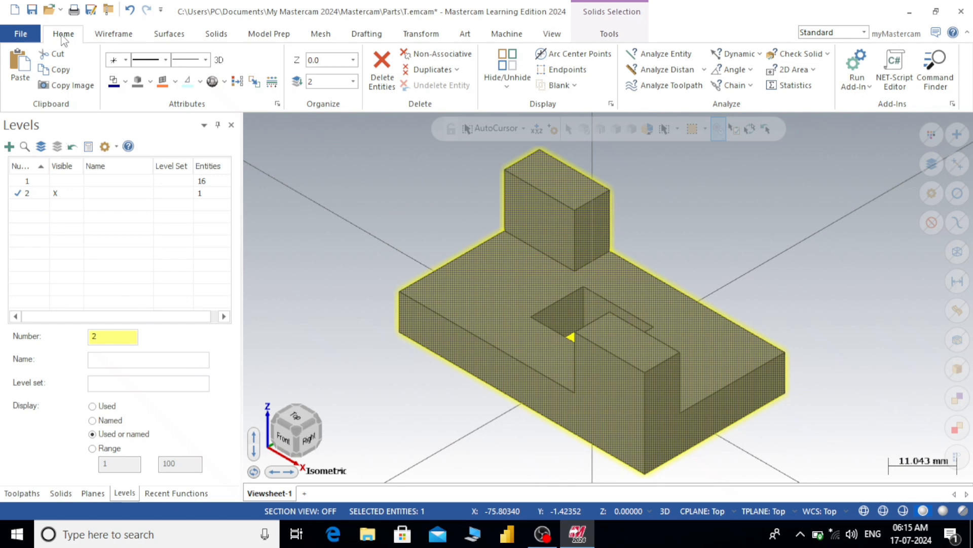
{"action": "left_click", "coordinate": [151, 82]}
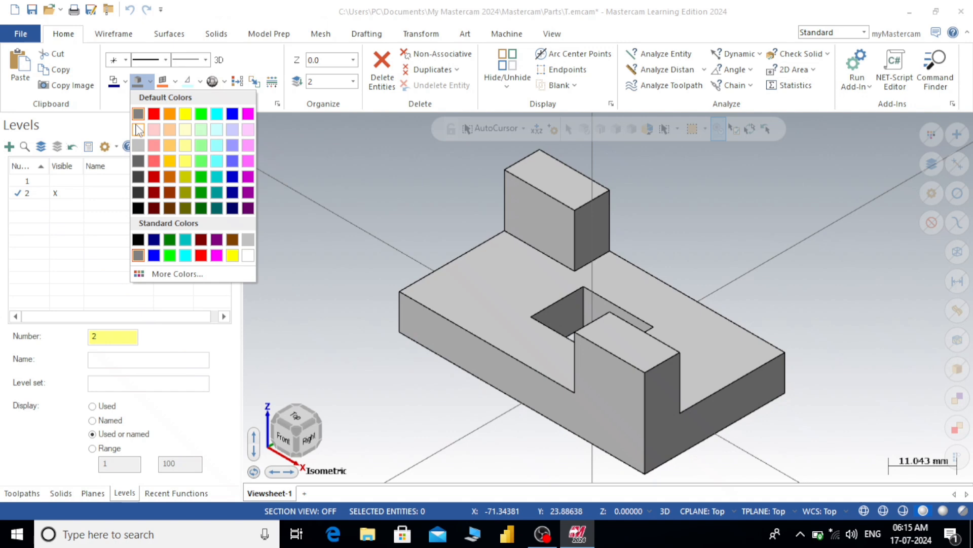
{"action": "left_click", "coordinate": [138, 129]}
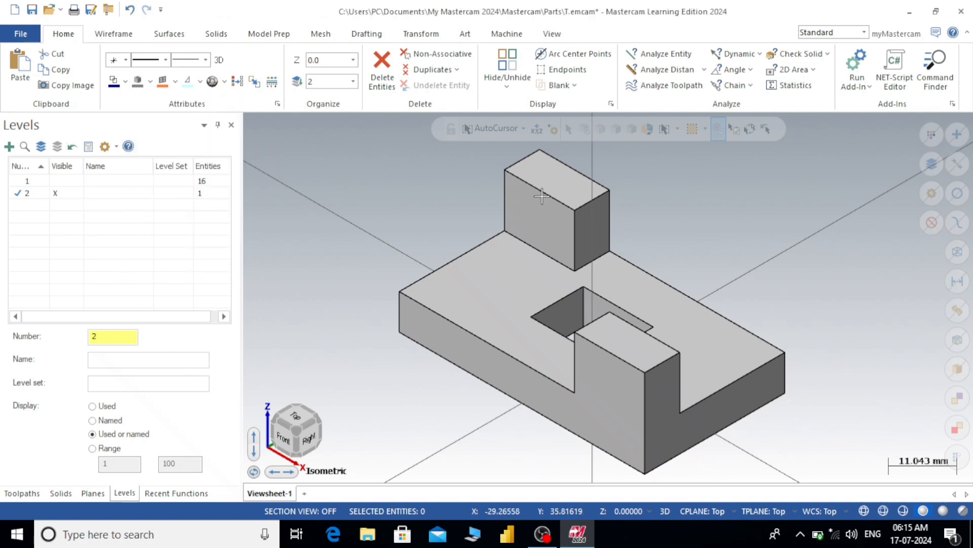
Step: Name level 1 "wireframe" and level 2 "3d drawing"
{"action": "left_click", "coordinate": [25, 181]}
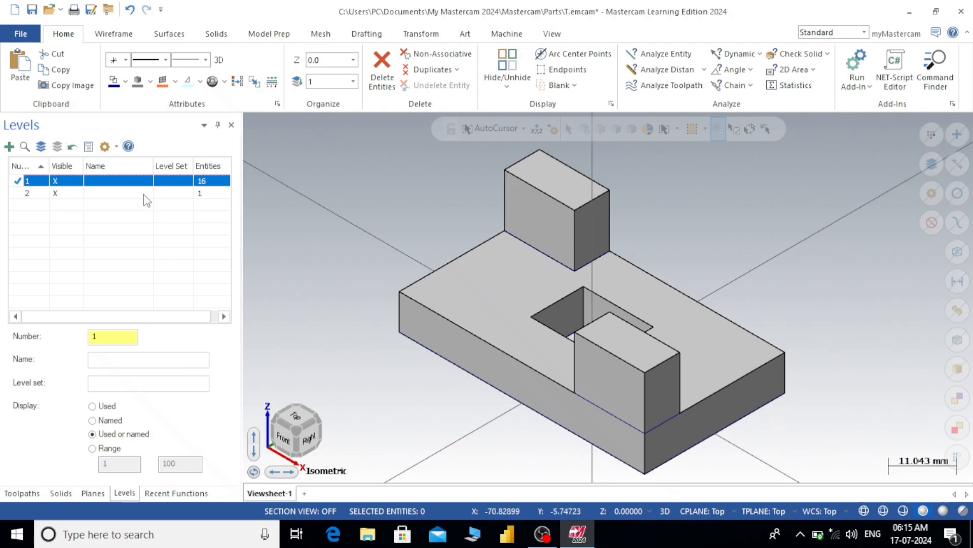
{"action": "left_click", "coordinate": [126, 181]}
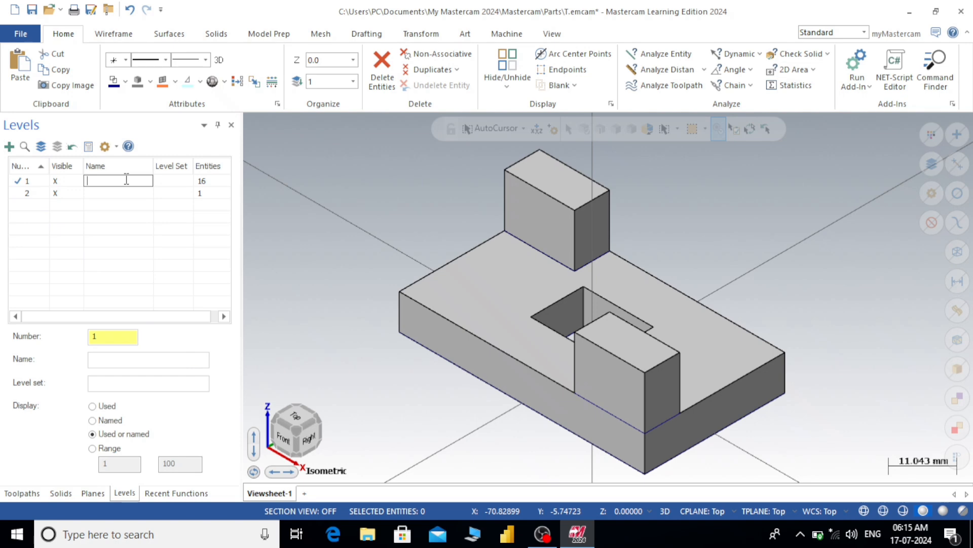
{"action": "type", "text": "wireframe"}
{"action": "left_click", "coordinate": [17, 193]}
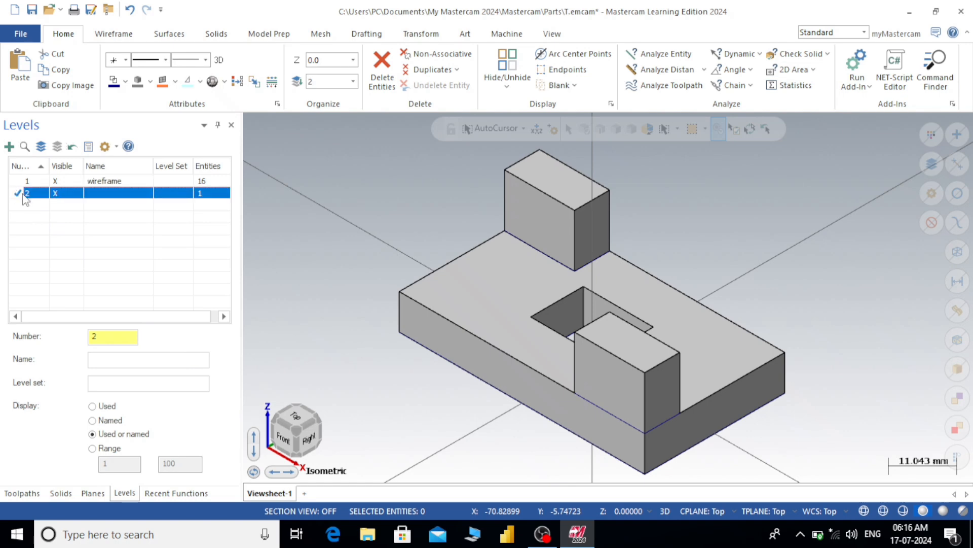
{"action": "left_click", "coordinate": [100, 194]}
{"action": "type", "text": "3d "}
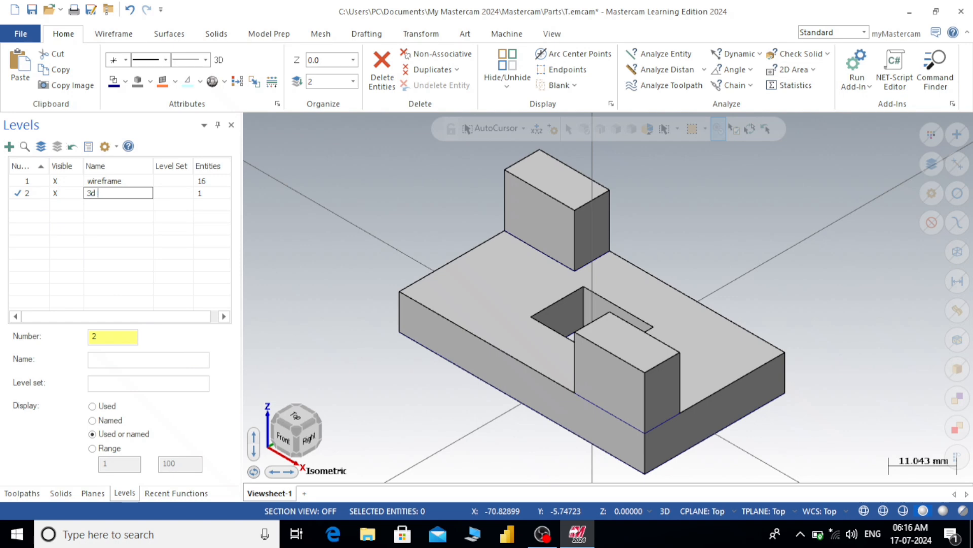
{"action": "type", "text": "drawing"}
Step: Make the wireframe level active and briefly hide the 3d drawing level to view only the wireframe geometry
{"action": "left_click", "coordinate": [30, 181]}
{"action": "left_click", "coordinate": [56, 193]}
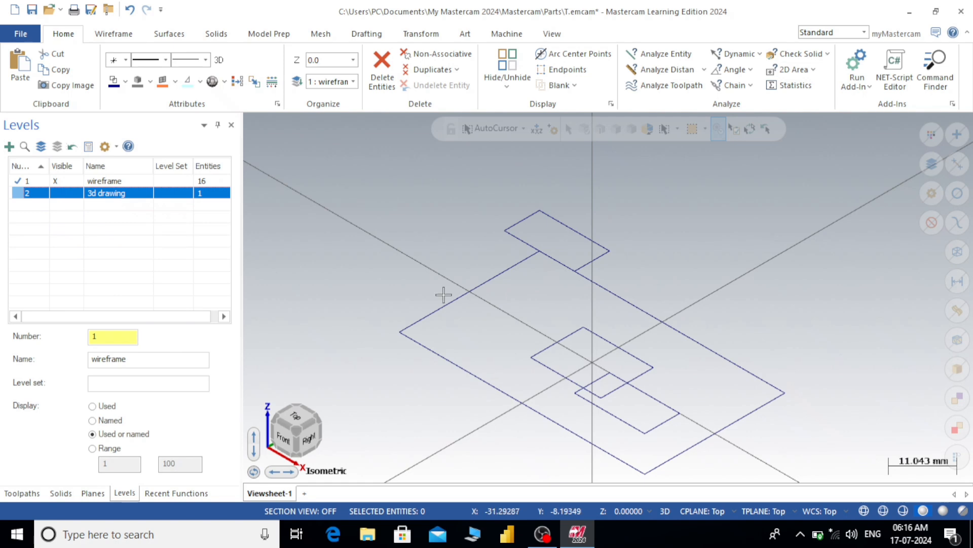
{"action": "scroll", "coordinate": [587, 261], "scroll_direction": "down", "scroll_amount": 1}
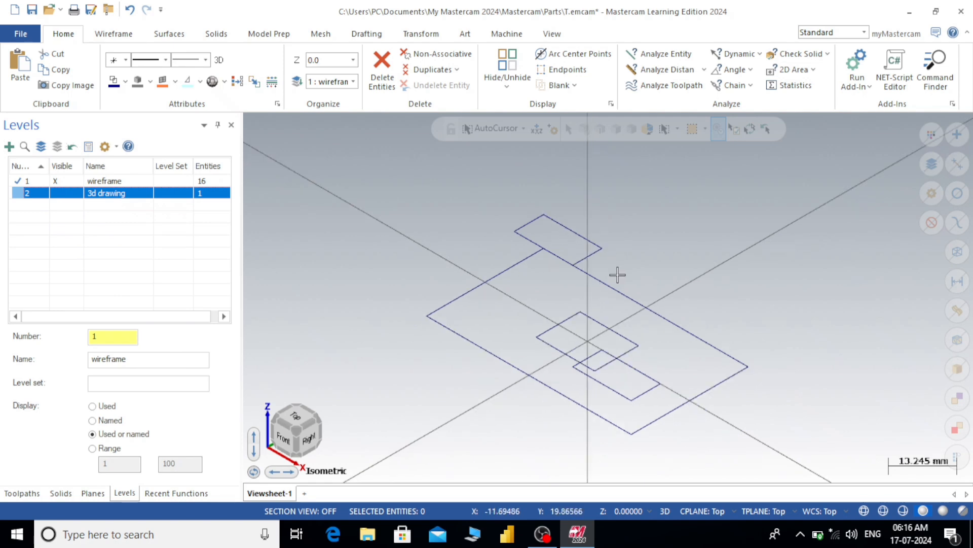
{"action": "scroll", "coordinate": [617, 275], "scroll_direction": "up", "scroll_amount": 1}
{"action": "left_click", "coordinate": [55, 193]}
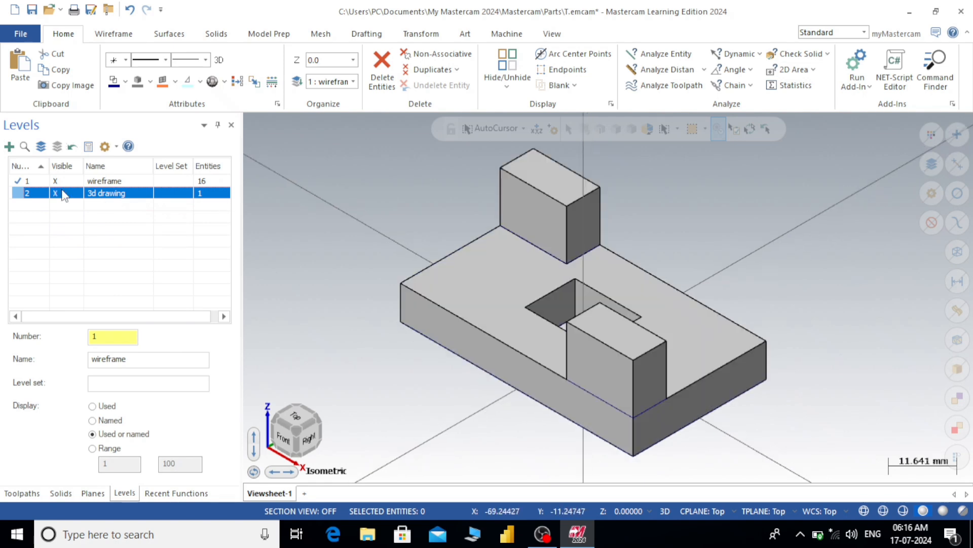
Step: Make the 3d drawing level active and hide the wireframe level
{"action": "left_click", "coordinate": [18, 194]}
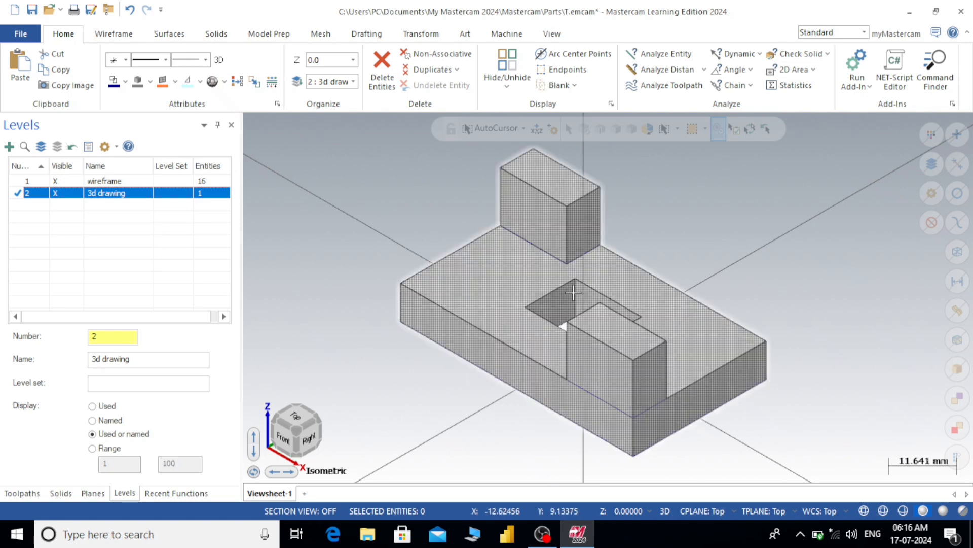
{"action": "left_click", "coordinate": [56, 181]}
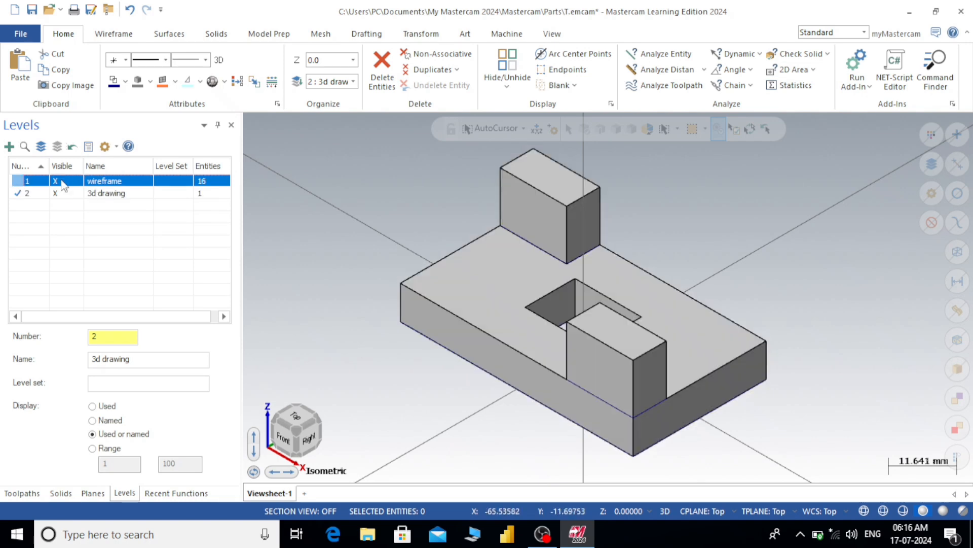
{"action": "left_click", "coordinate": [20, 196]}
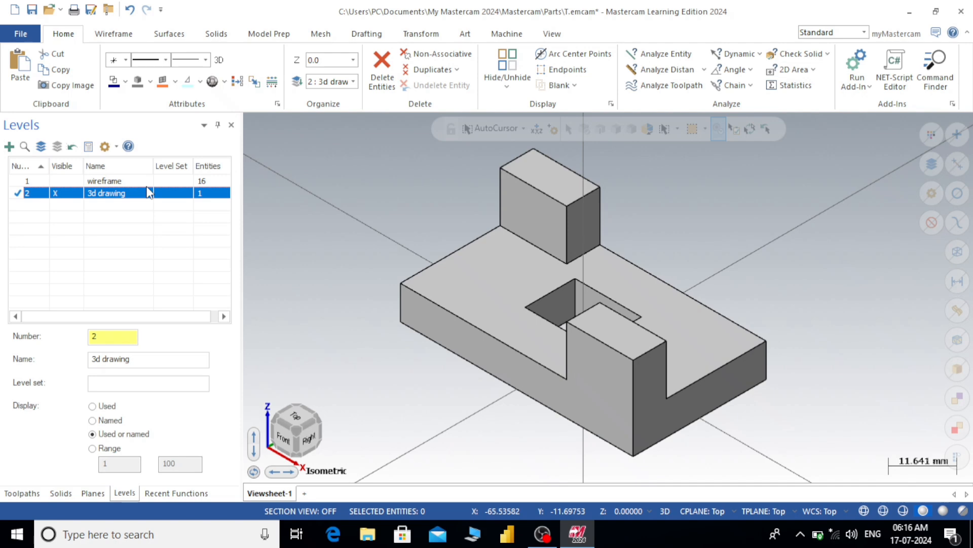
Step: Inspect the solid from the top and from below, and return to the isometric view
{"action": "scroll", "coordinate": [711, 248], "scroll_direction": "up", "scroll_amount": 1}
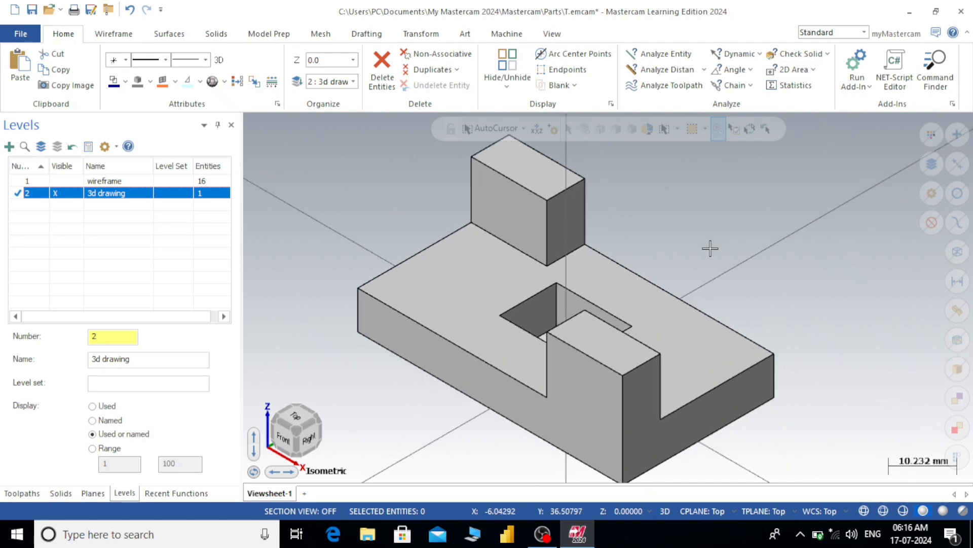
{"action": "scroll", "coordinate": [713, 246], "scroll_direction": "down", "scroll_amount": 1}
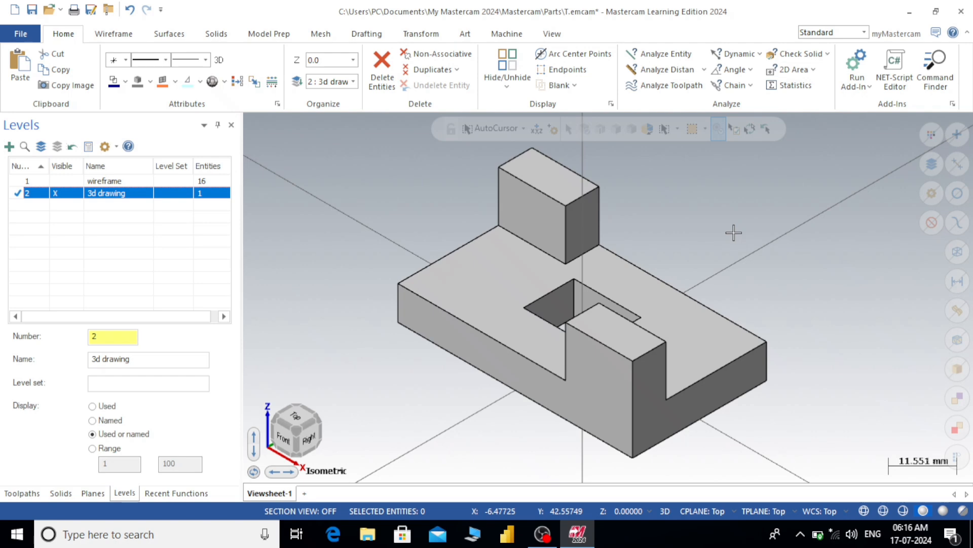
{"action": "key", "text": "alt+1"}
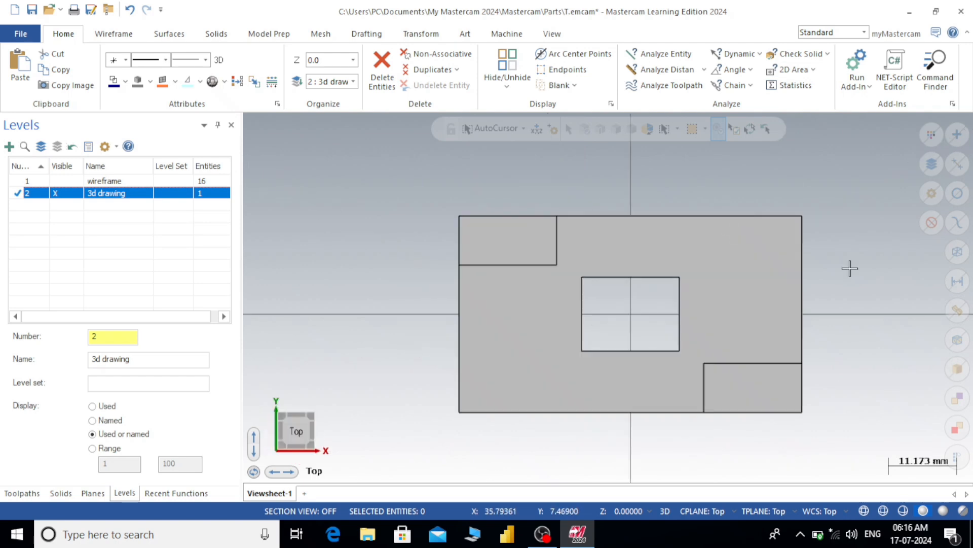
{"action": "mouse_move", "coordinate": [608, 297]}
{"action": "middle_mouse_down"}
{"action": "mouse_move", "coordinate": [826, 254]}
{"action": "mouse_move", "coordinate": [732, 202]}
{"action": "mouse_move", "coordinate": [728, 215]}
{"action": "mouse_move", "coordinate": [732, 189]}
{"action": "middle_mouse_up"}
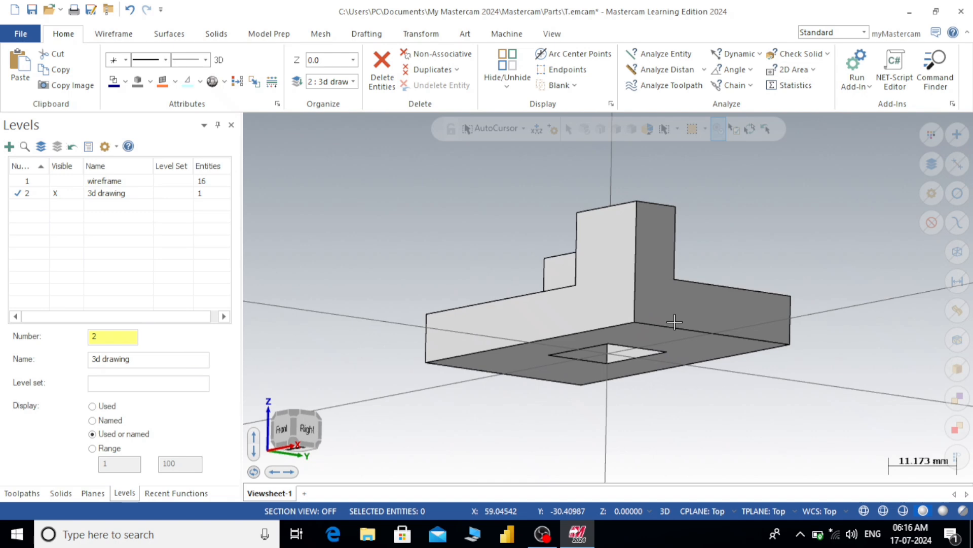
{"action": "right_click", "coordinate": [403, 186]}
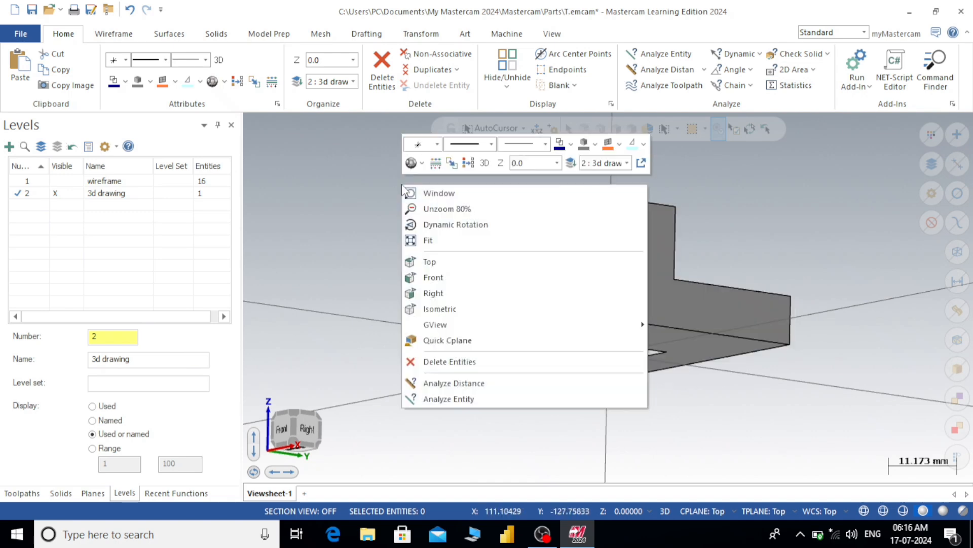
{"action": "left_click", "coordinate": [438, 309]}
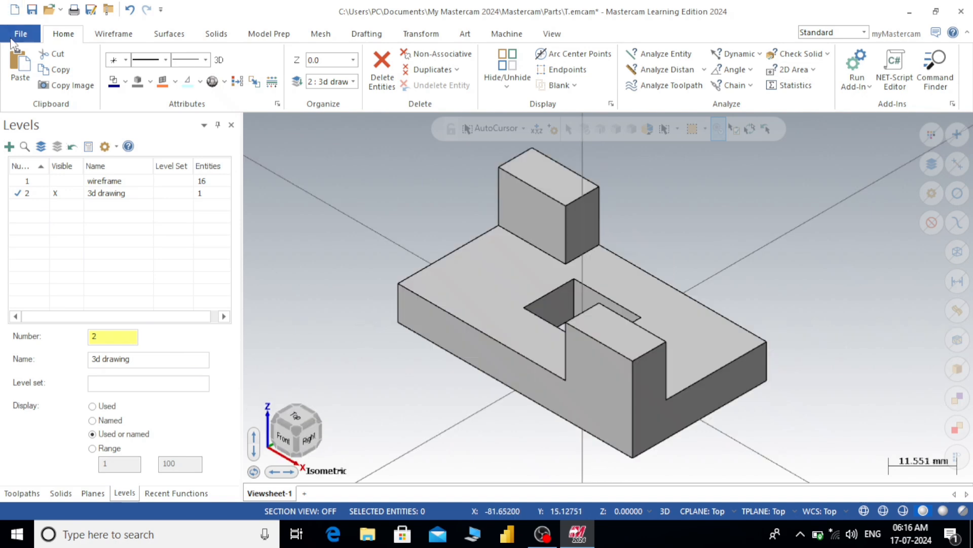
{"action": "left_click", "coordinate": [19, 34]}
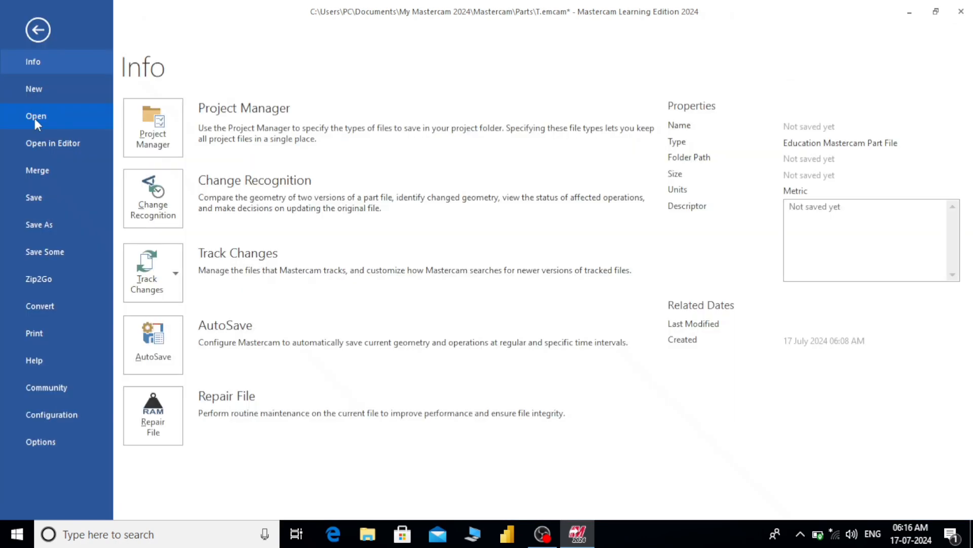
{"action": "left_click", "coordinate": [35, 117]}
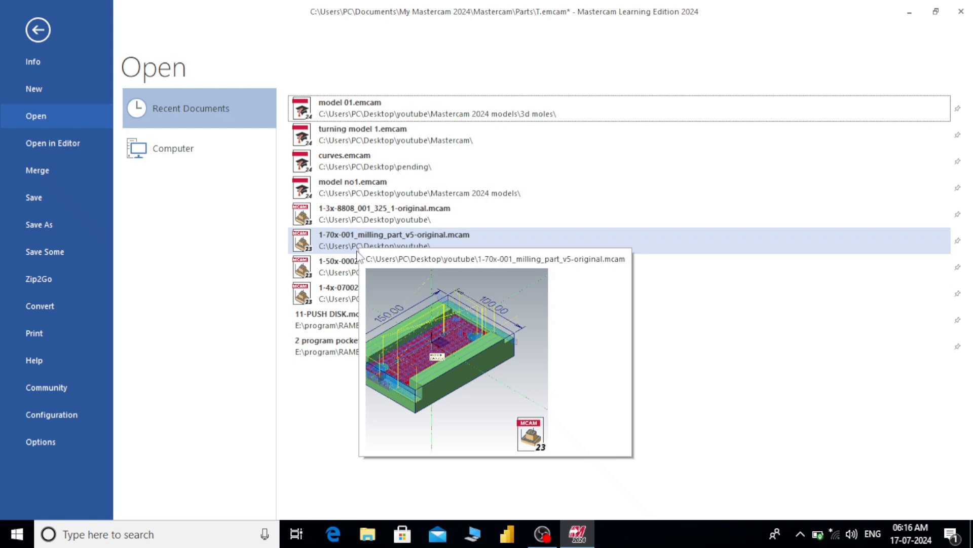
{"action": "mouse_move", "coordinate": [359, 272]}
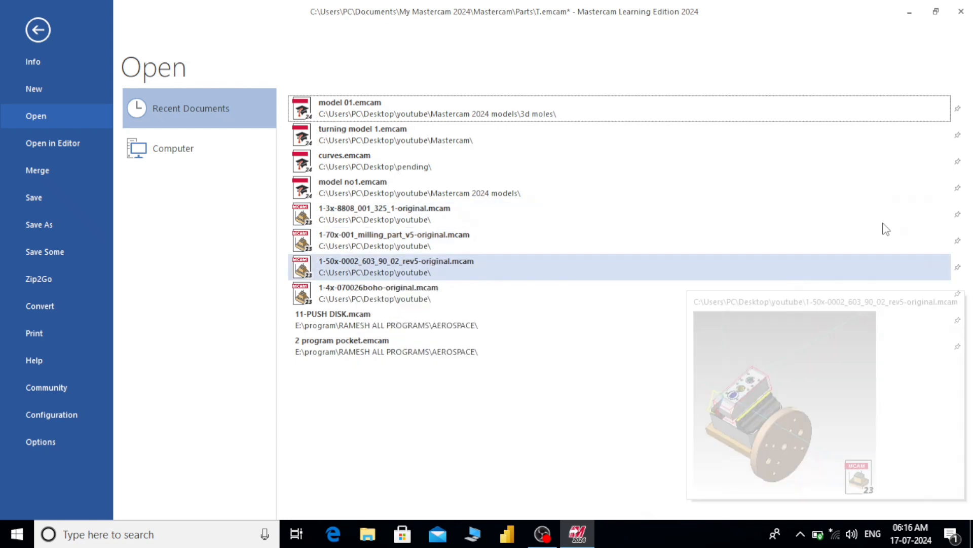
{"action": "left_click", "coordinate": [50, 31]}
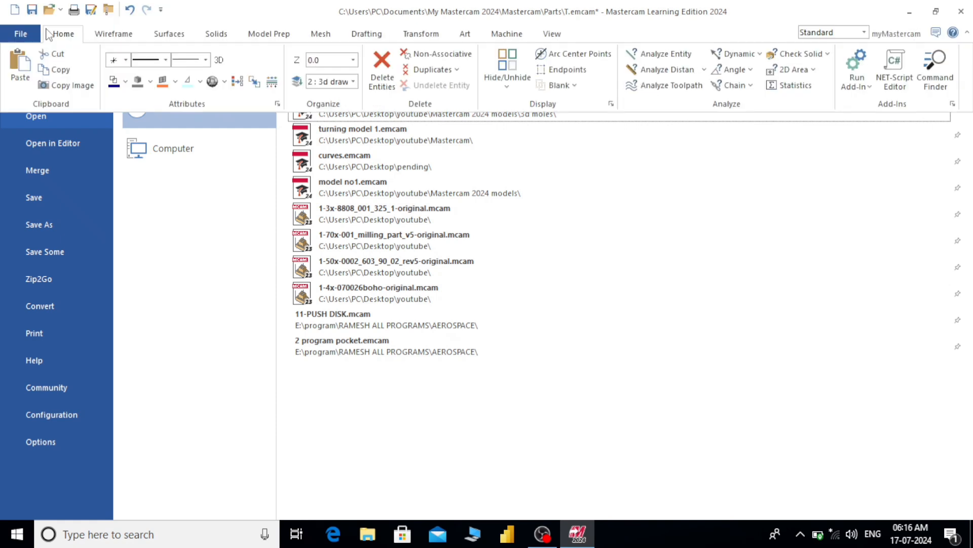
{"action": "scroll", "coordinate": [497, 256], "scroll_direction": "down", "scroll_amount": 5}
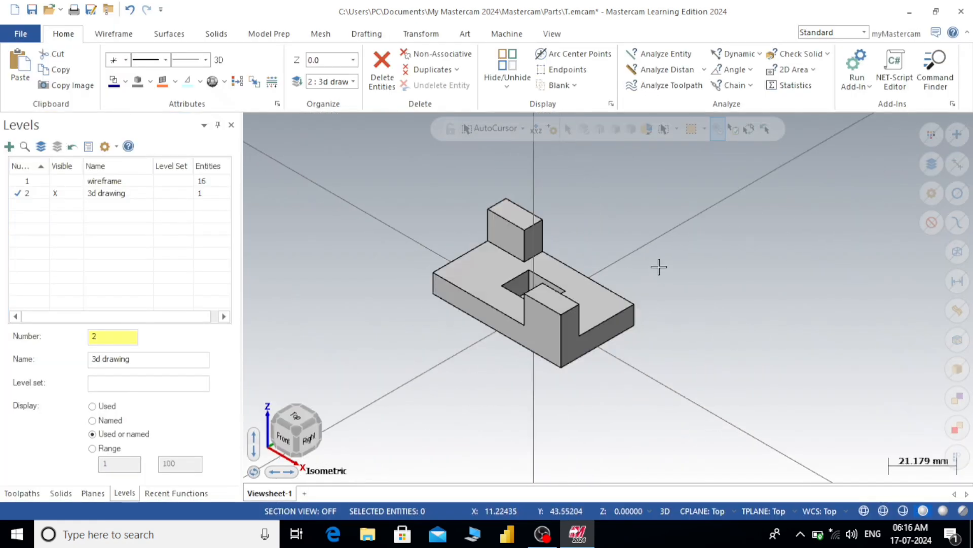
{"action": "scroll", "coordinate": [659, 266], "scroll_direction": "down", "scroll_amount": 5}
{"action": "scroll", "coordinate": [661, 259], "scroll_direction": "up", "scroll_amount": 5}
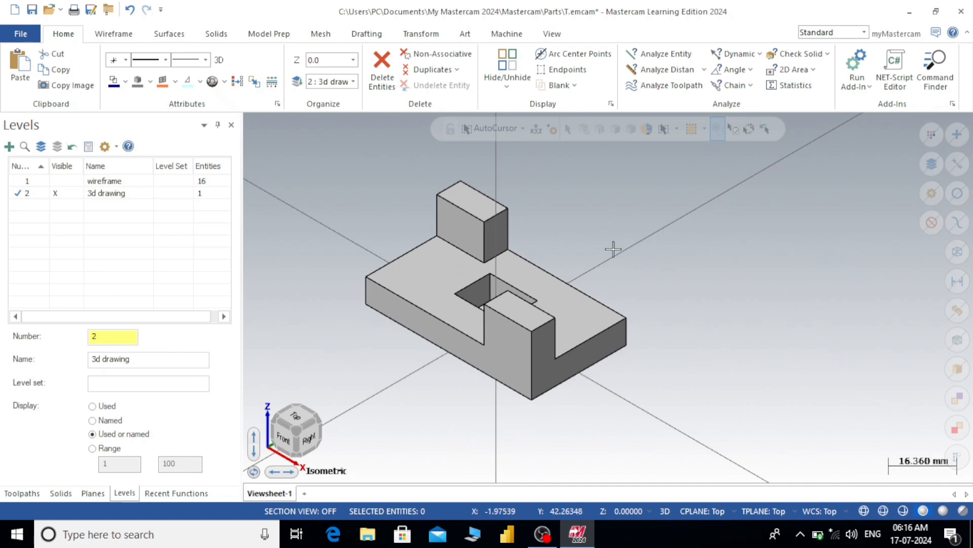
{"action": "scroll", "coordinate": [781, 259], "scroll_direction": "up", "scroll_amount": 2}
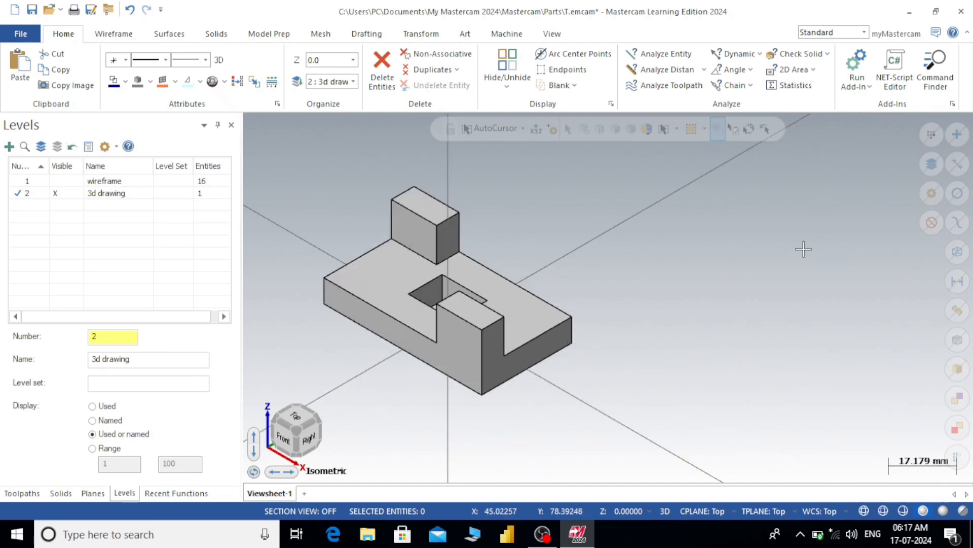
{"action": "left_click", "coordinate": [431, 35]}
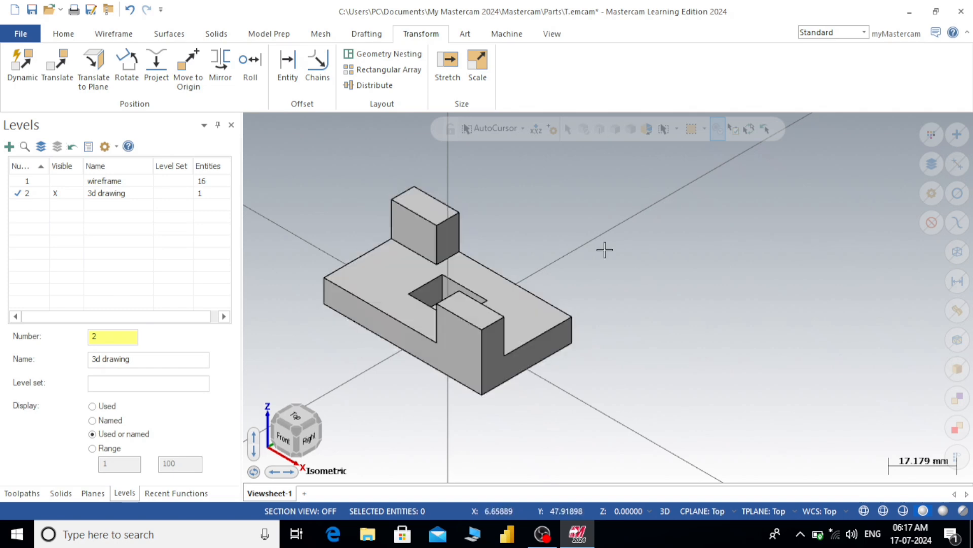
{"action": "right_click", "coordinate": [618, 228]}
{"action": "left_click", "coordinate": [649, 282]}
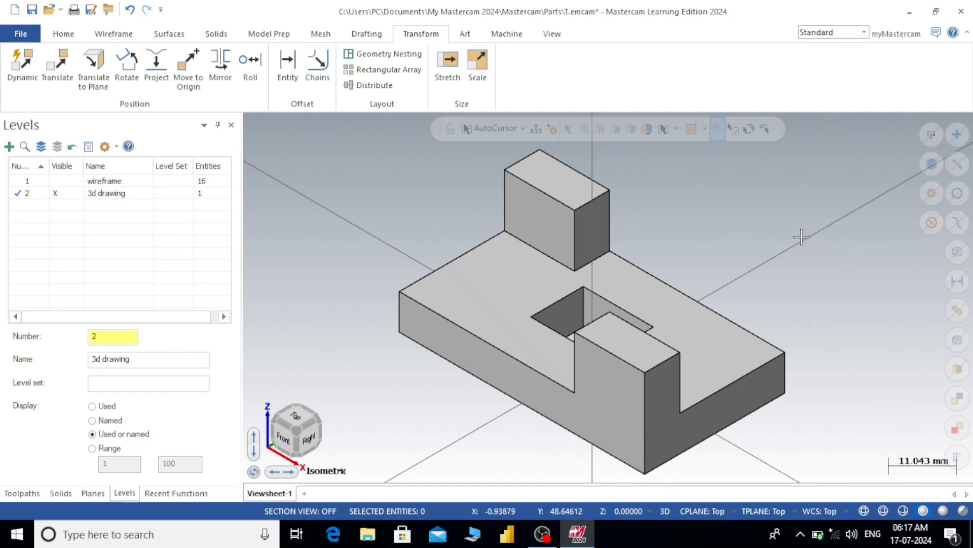
Step: Show the part in the Top view and examine its outline, corner blocks and central pocket
{"action": "left_click", "coordinate": [76, 34]}
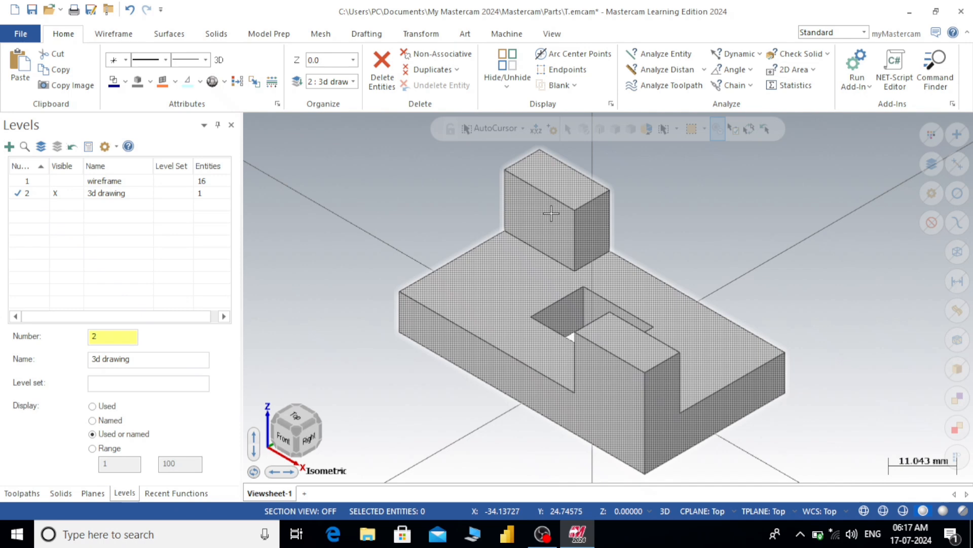
{"action": "scroll", "coordinate": [533, 217], "scroll_direction": "down", "scroll_amount": 2}
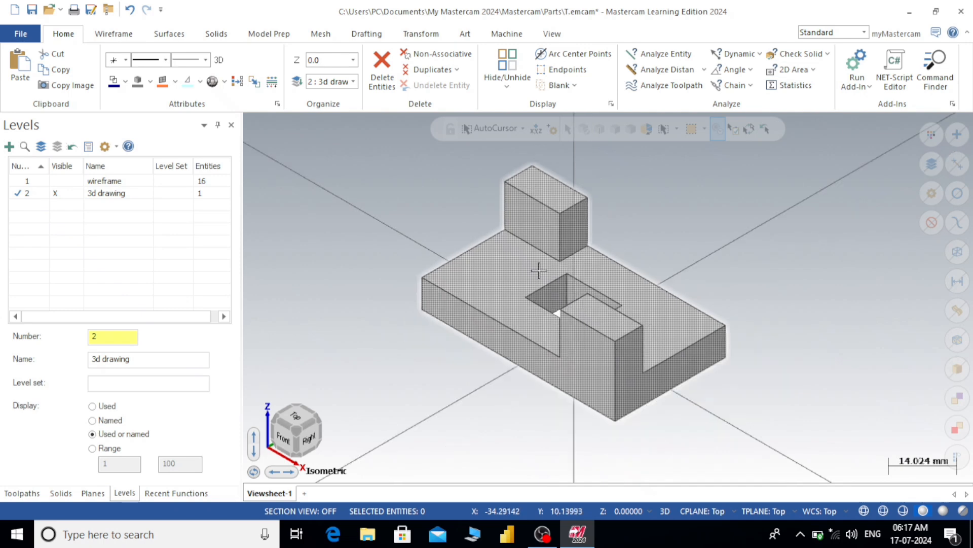
{"action": "right_click", "coordinate": [336, 189]}
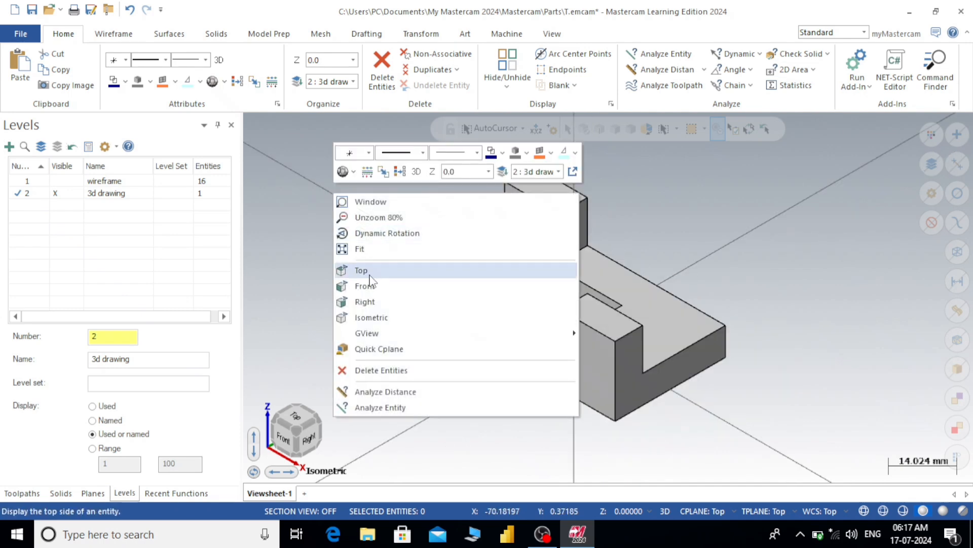
{"action": "left_click", "coordinate": [370, 274]}
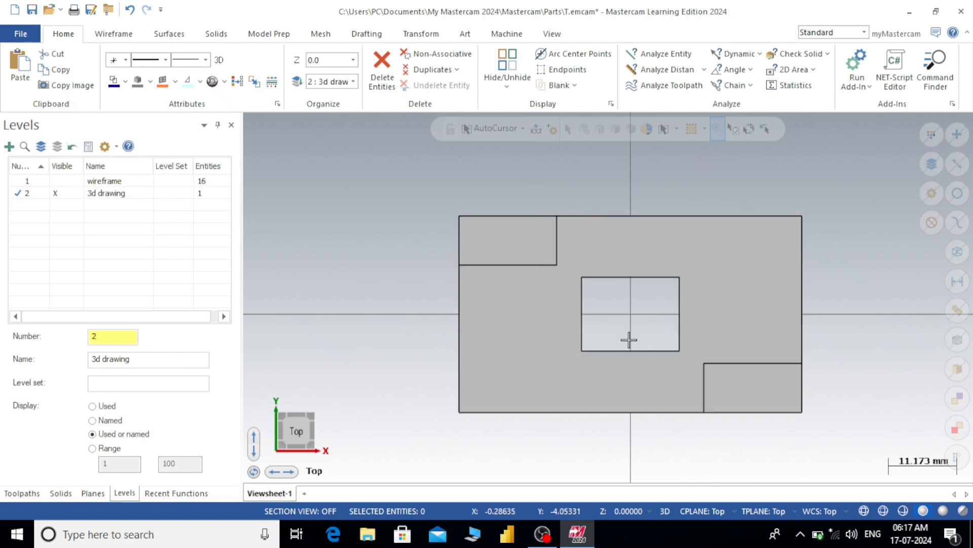
{"action": "scroll", "coordinate": [497, 346], "scroll_direction": "down", "scroll_amount": 1}
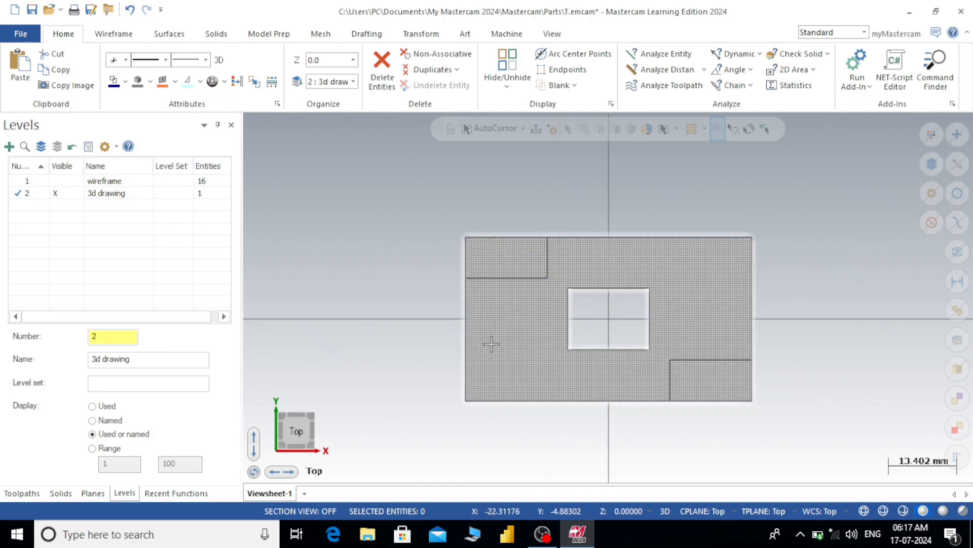
{"action": "scroll", "coordinate": [769, 285], "scroll_direction": "up", "scroll_amount": 1}
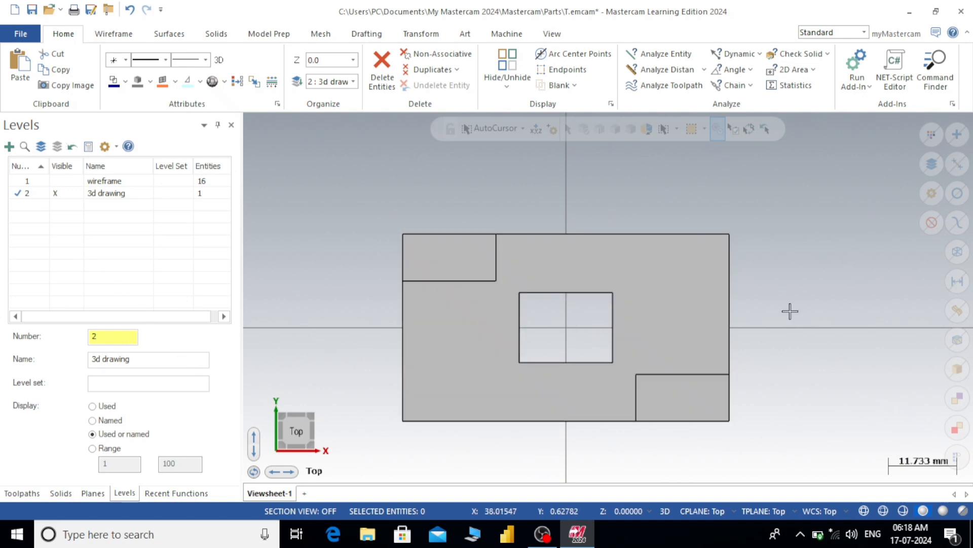
Step: Return to the isometric view and inspect the solid from below and from above
{"action": "right_click", "coordinate": [564, 188]}
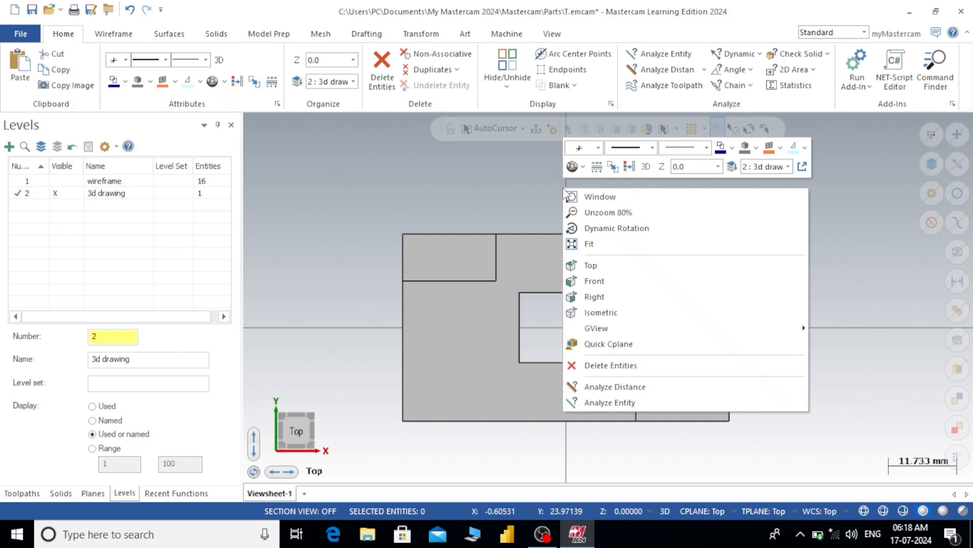
{"action": "left_click", "coordinate": [601, 313]}
{"action": "scroll", "coordinate": [787, 271], "scroll_direction": "up", "scroll_amount": 2}
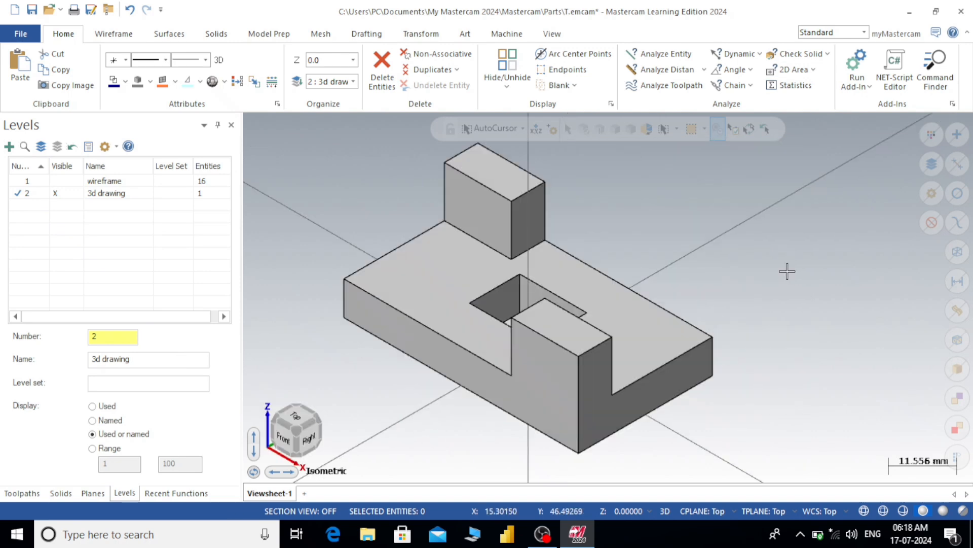
{"action": "scroll", "coordinate": [787, 271], "scroll_direction": "down", "scroll_amount": 1}
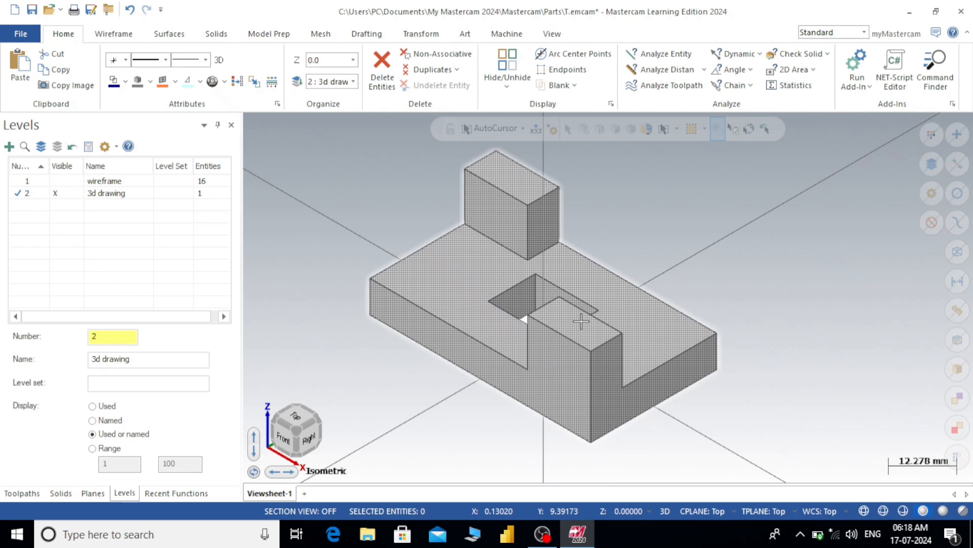
{"action": "middle_click_drag", "start_coordinate": [581, 321], "coordinate": [594, 226]}
{"action": "scroll", "coordinate": [594, 226], "scroll_direction": "down", "scroll_amount": 2}
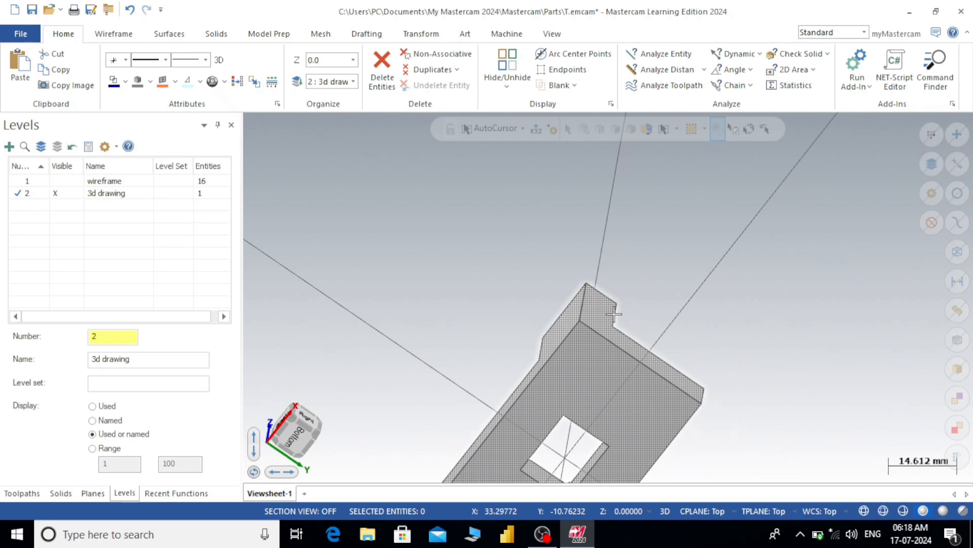
{"action": "mouse_move", "coordinate": [614, 315]}
{"action": "middle_mouse_down"}
{"action": "mouse_move", "coordinate": [658, 428]}
{"action": "mouse_move", "coordinate": [533, 271]}
{"action": "middle_mouse_up"}
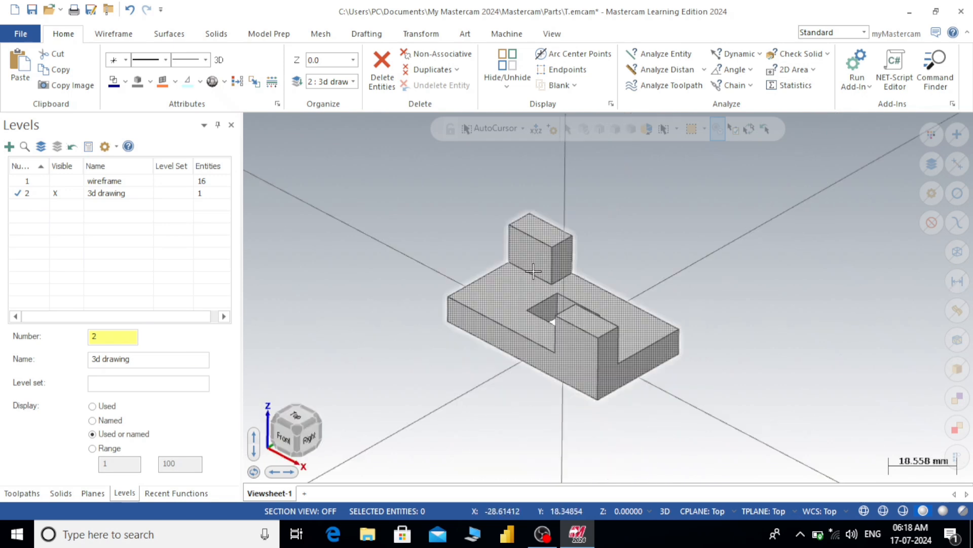
{"action": "scroll", "coordinate": [597, 344], "scroll_direction": "up", "scroll_amount": 2}
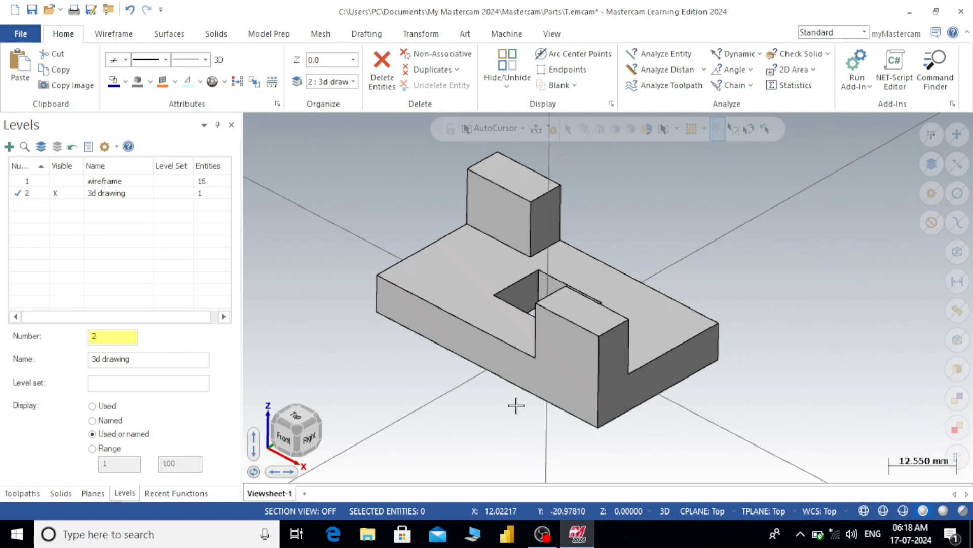
Step: Examine the front corner block up close, and compare the part's underside with its Top and isometric views
{"action": "scroll", "coordinate": [565, 395], "scroll_direction": "up", "scroll_amount": 3}
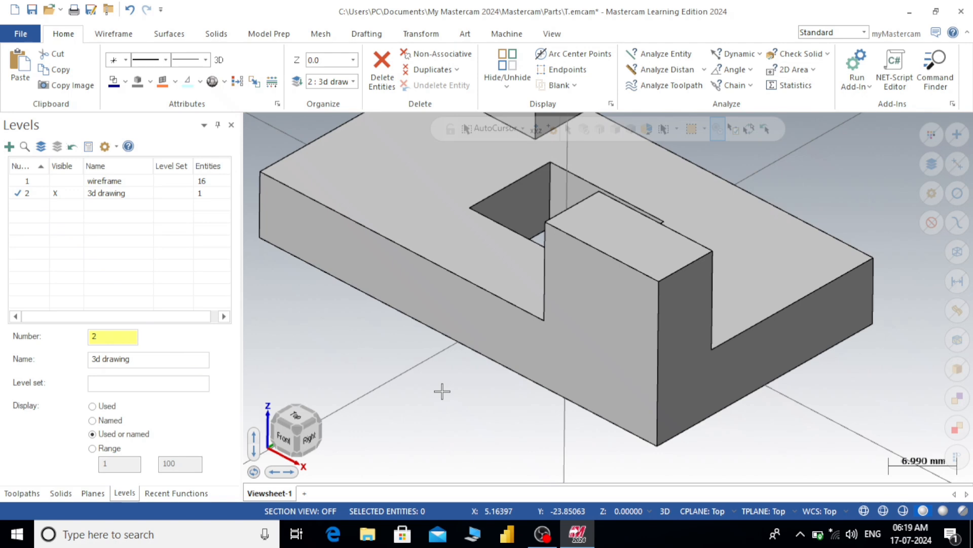
{"action": "scroll", "coordinate": [450, 363], "scroll_direction": "down", "scroll_amount": 1}
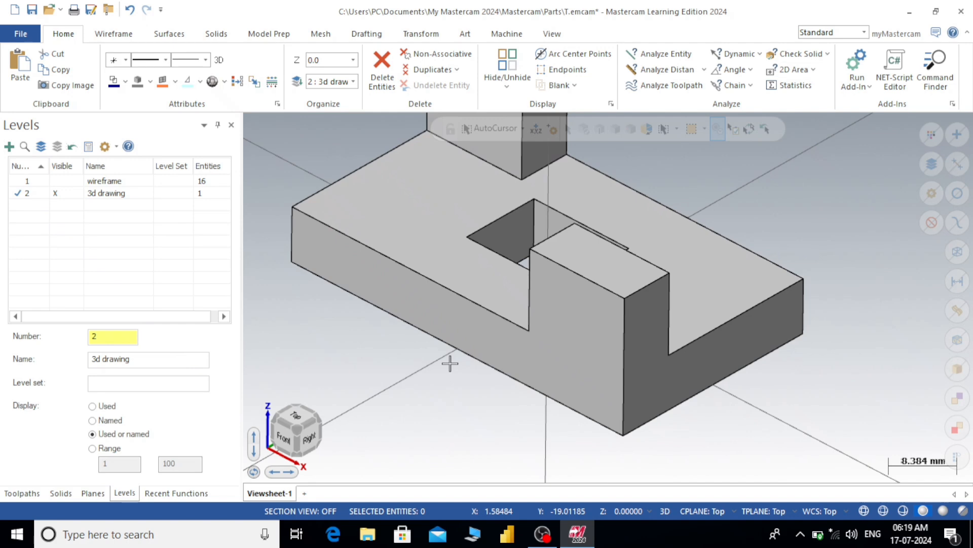
{"action": "scroll", "coordinate": [449, 363], "scroll_direction": "down", "scroll_amount": 2}
{"action": "scroll", "coordinate": [671, 415], "scroll_direction": "up", "scroll_amount": 2}
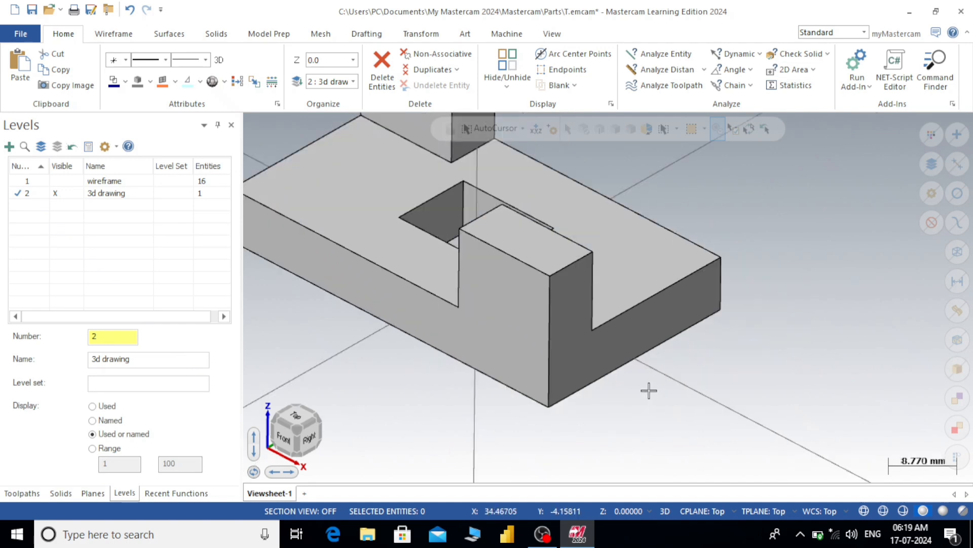
{"action": "scroll", "coordinate": [649, 391], "scroll_direction": "down", "scroll_amount": 3}
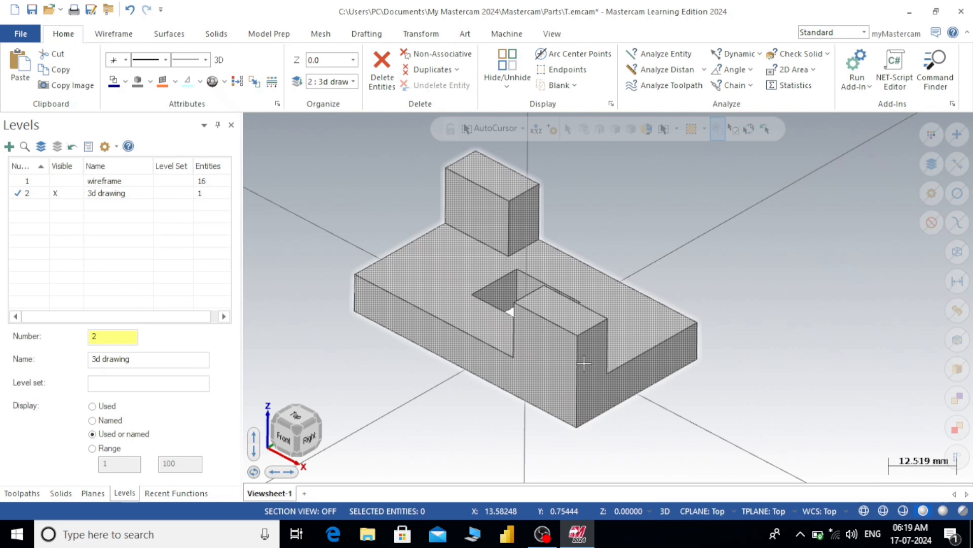
{"action": "middle_click_drag", "start_coordinate": [584, 363], "coordinate": [488, 239]}
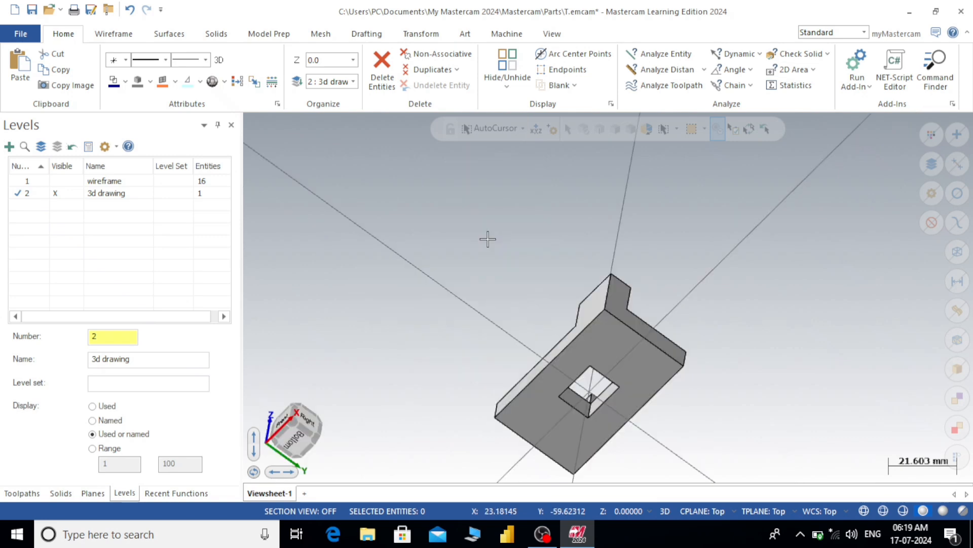
{"action": "key", "text": "alt+7"}
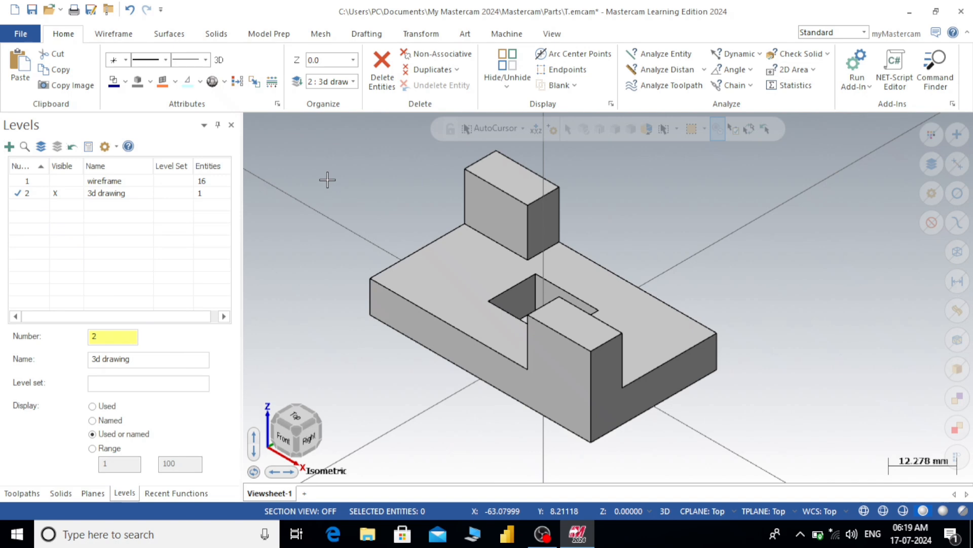
{"action": "key", "text": "alt+1"}
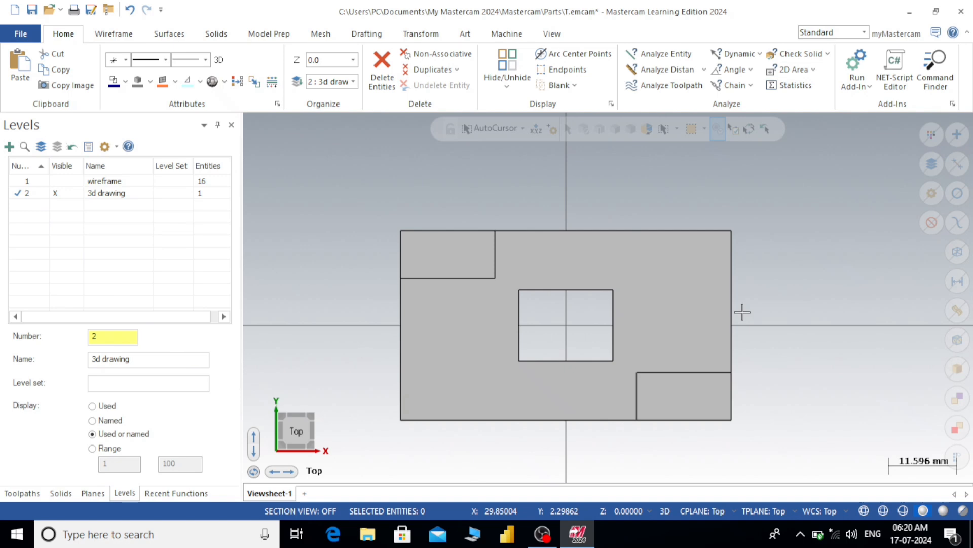
{"action": "key", "text": "alt+7"}
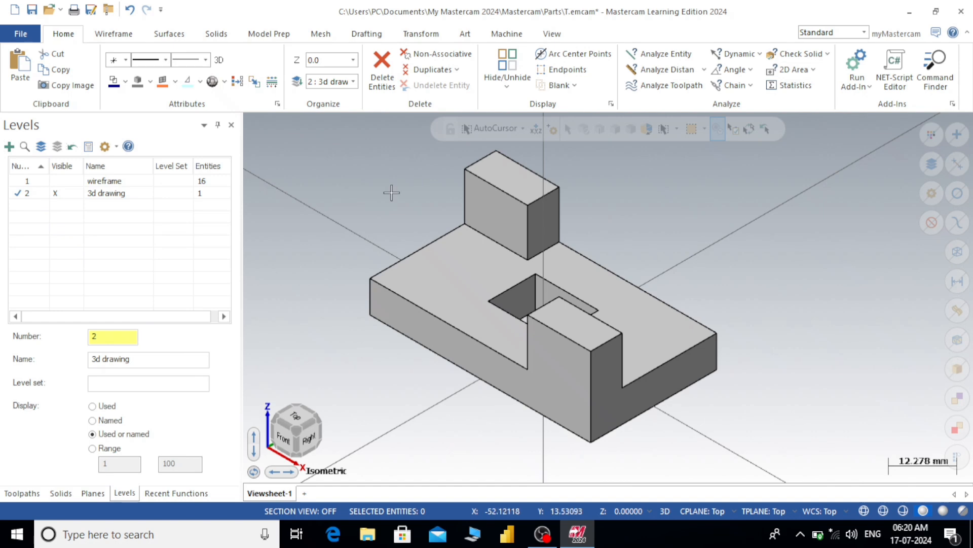
Step: Add level 3 as the active level and name it finish size
{"action": "mouse_move", "coordinate": [391, 193]}
{"action": "middle_mouse_down"}
{"action": "mouse_move", "coordinate": [649, 259]}
{"action": "mouse_move", "coordinate": [691, 238]}
{"action": "middle_mouse_up"}
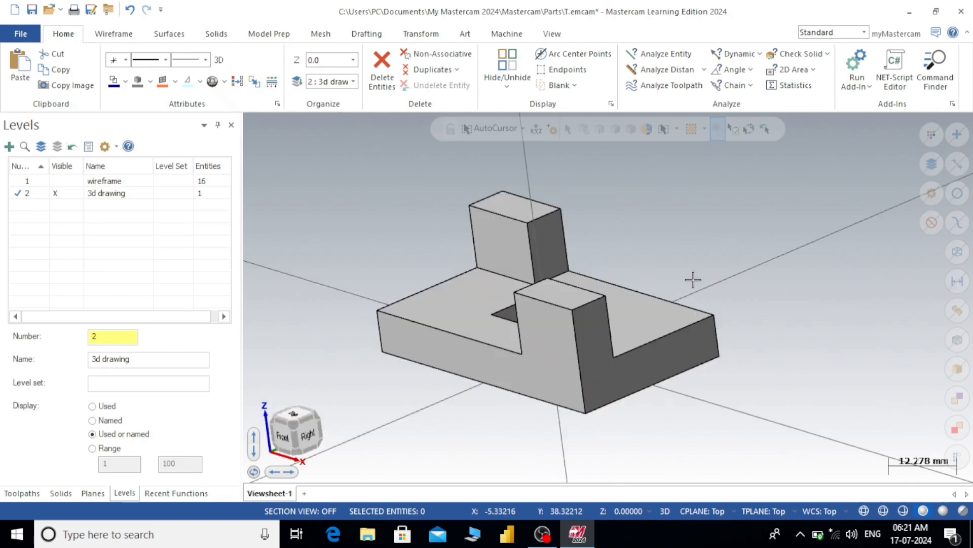
{"action": "middle_click_drag", "start_coordinate": [693, 280], "coordinate": [702, 290]}
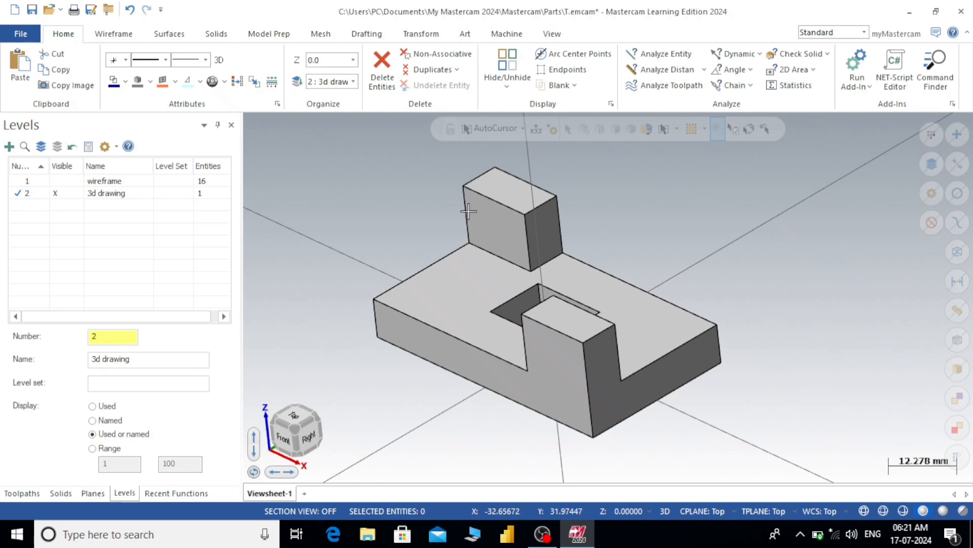
{"action": "left_click", "coordinate": [11, 148]}
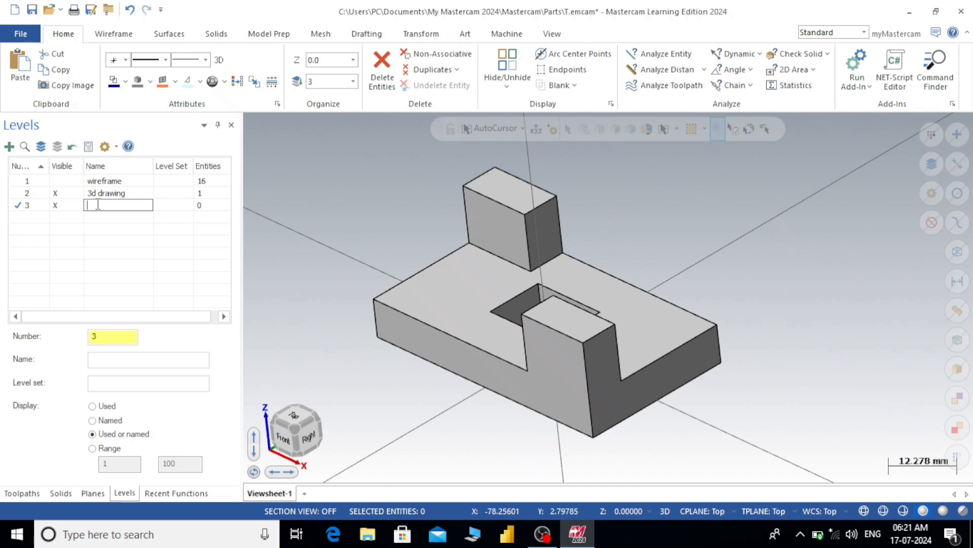
{"action": "type", "text": "finish size"}
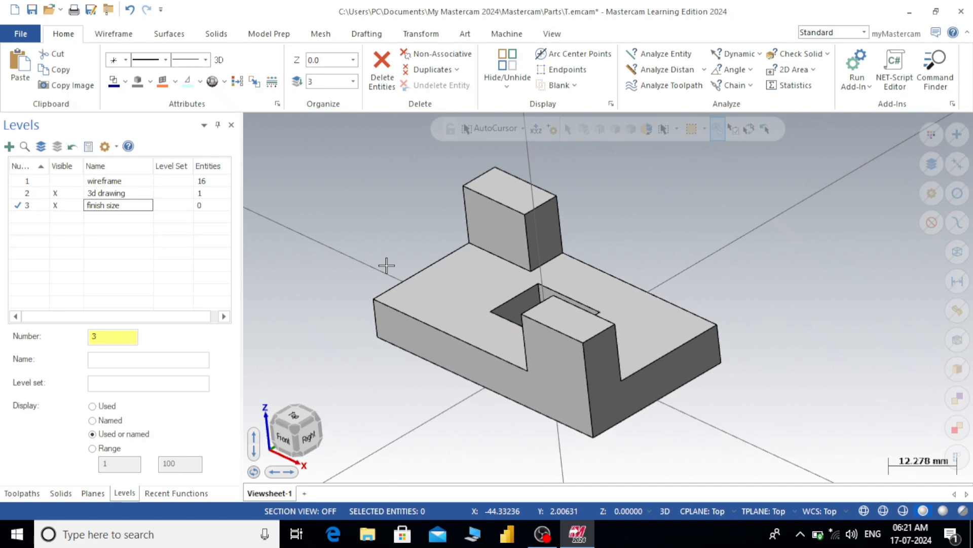
Step: Start a rectangular Bounding Box around the solid part
{"action": "left_click", "coordinate": [114, 34]}
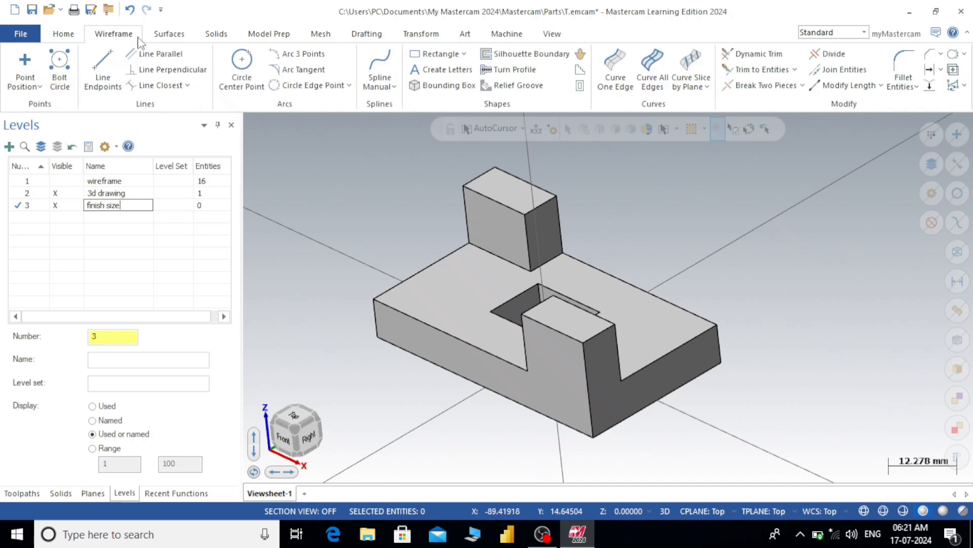
{"action": "left_click", "coordinate": [429, 89]}
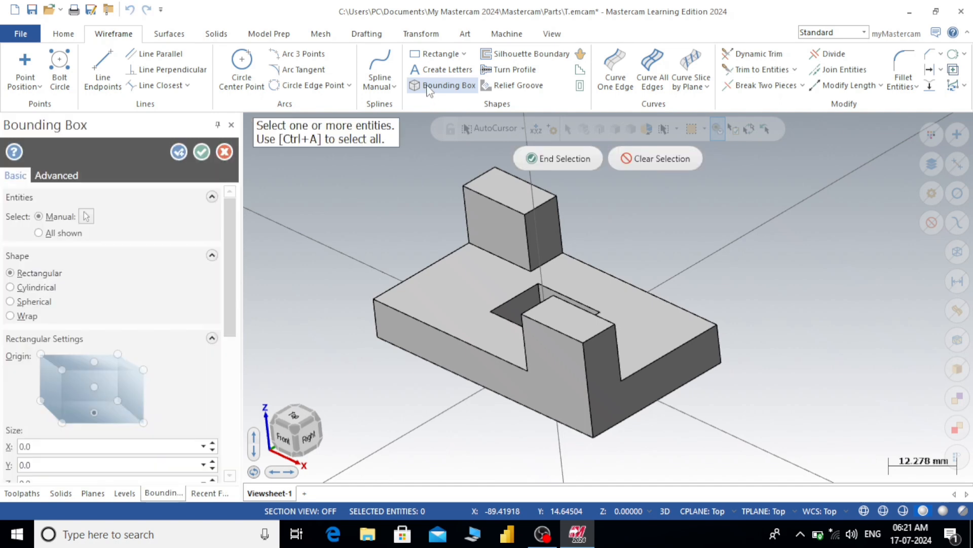
{"action": "left_click", "coordinate": [485, 292]}
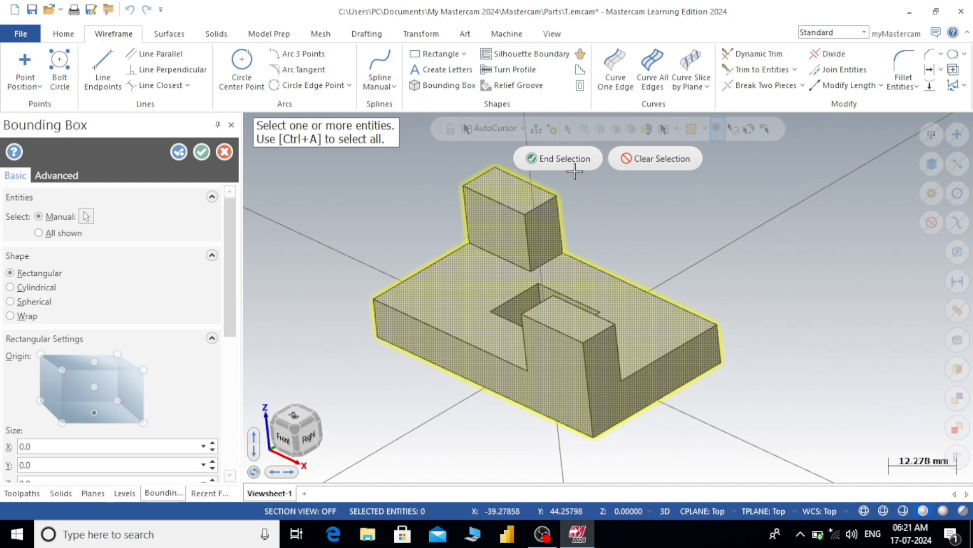
{"action": "left_click", "coordinate": [568, 161]}
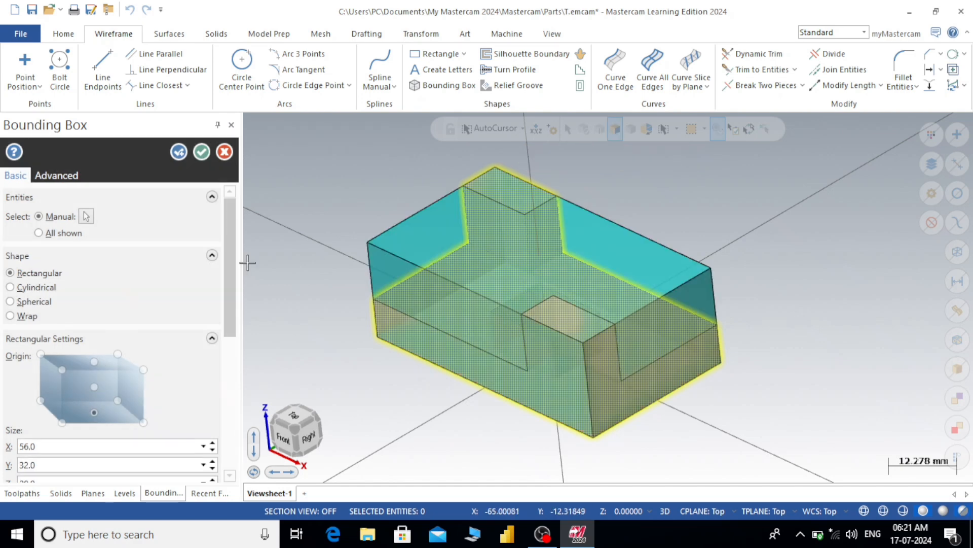
Step: Add 4 mm to the bounding box's X size, making it 60 mm
{"action": "scroll", "coordinate": [101, 314], "scroll_direction": "down", "scroll_amount": 3}
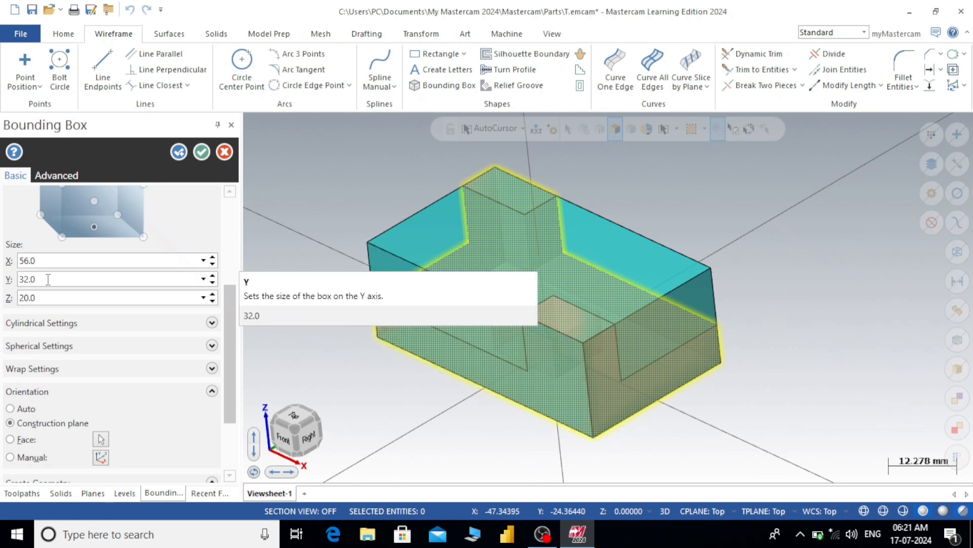
{"action": "left_click", "coordinate": [9, 283]}
{"action": "left_click", "coordinate": [11, 299]}
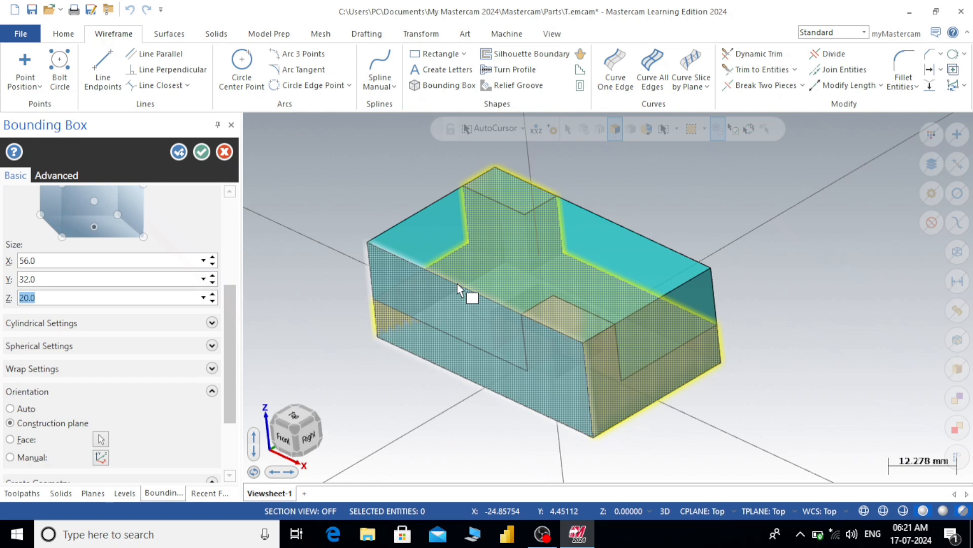
{"action": "left_click", "coordinate": [47, 262]}
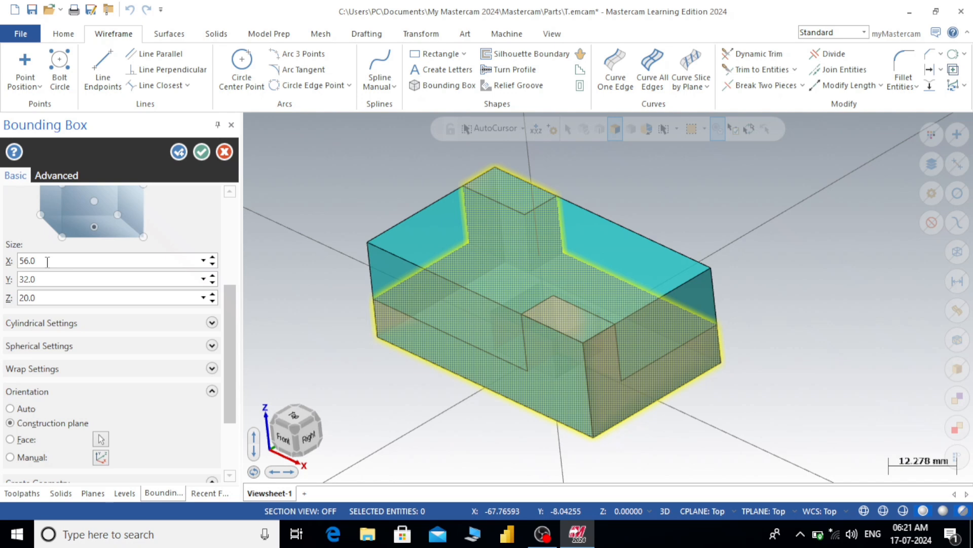
{"action": "middle_click_drag", "start_coordinate": [581, 257], "coordinate": [500, 264]}
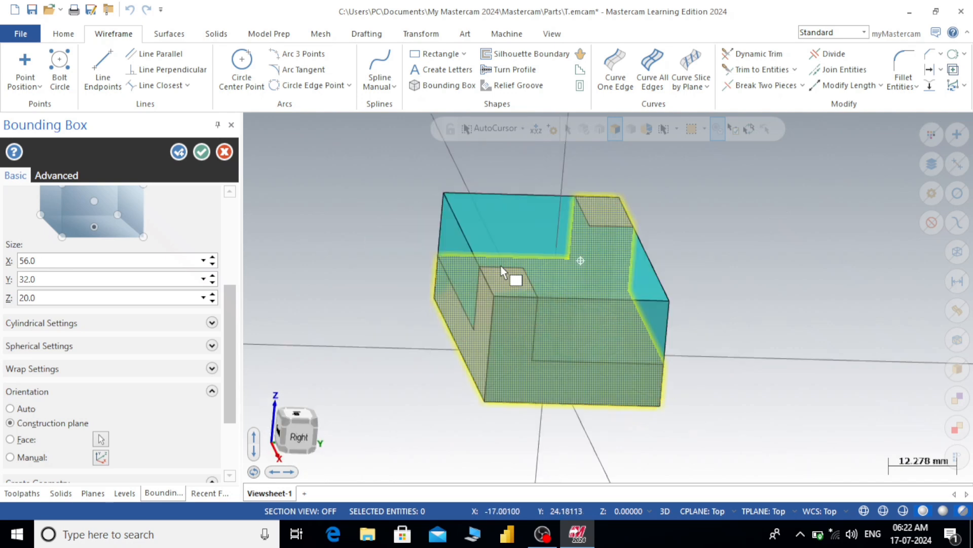
{"action": "middle_click_drag", "start_coordinate": [500, 265], "coordinate": [455, 261]}
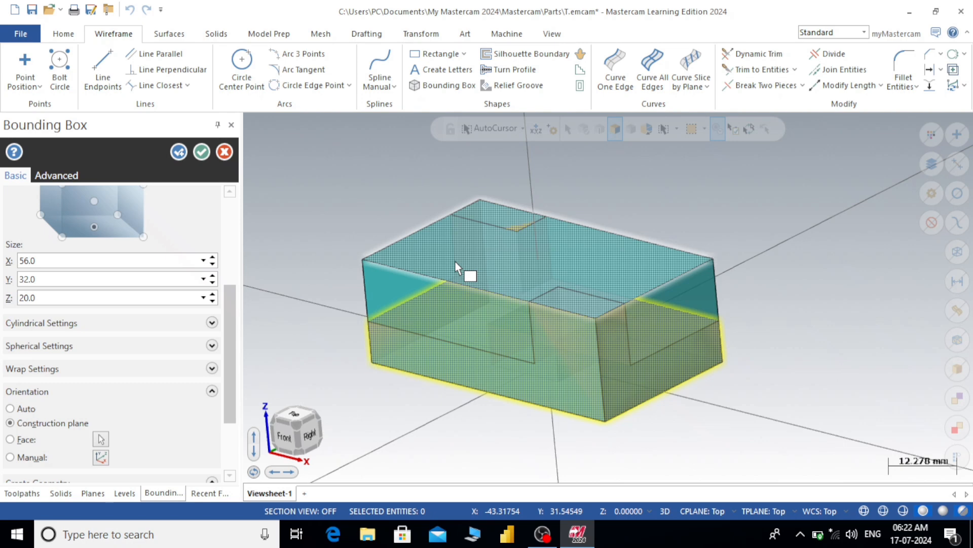
{"action": "double_click", "coordinate": [48, 260]}
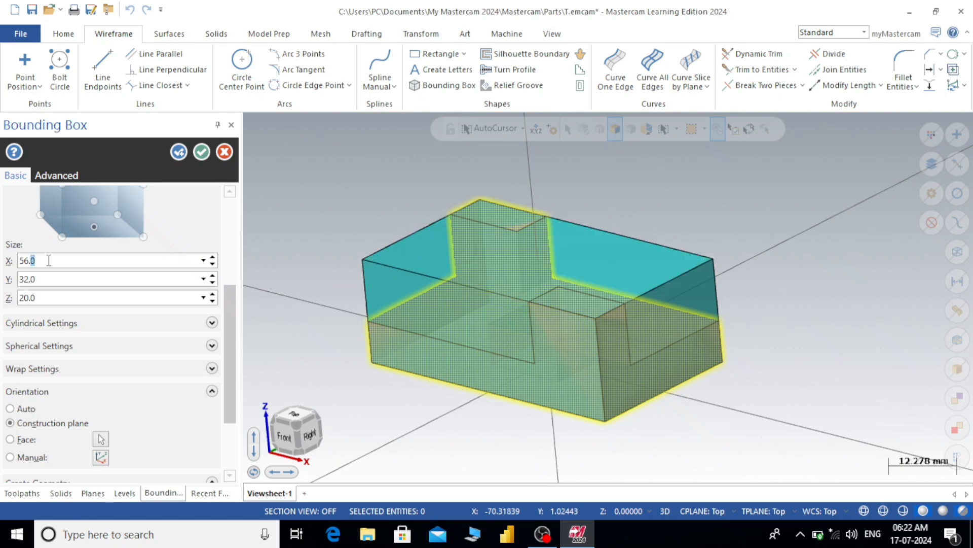
{"action": "left_click", "coordinate": [48, 260]}
{"action": "type", "text": "+"}
{"action": "type", "text": "4"}
{"action": "key", "text": "Return"}
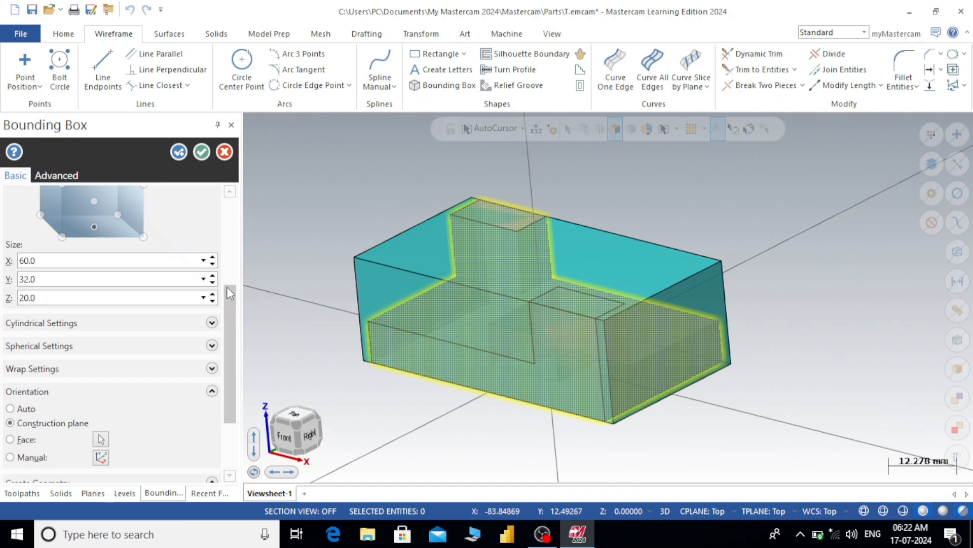
Step: Set the bounding box's origin to its bottom centre point and check the box from the Top view
{"action": "scroll", "coordinate": [96, 293], "scroll_direction": "up", "scroll_amount": 3}
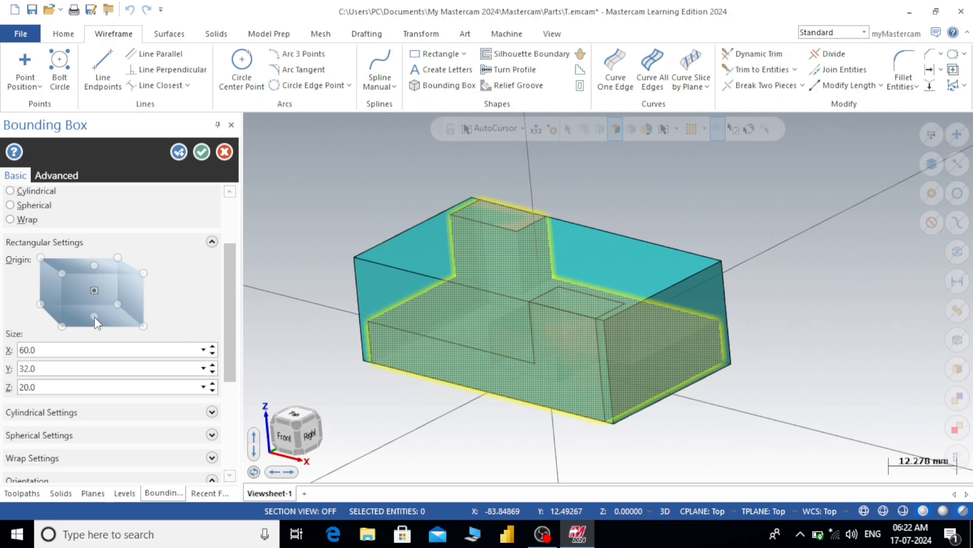
{"action": "left_click", "coordinate": [94, 316]}
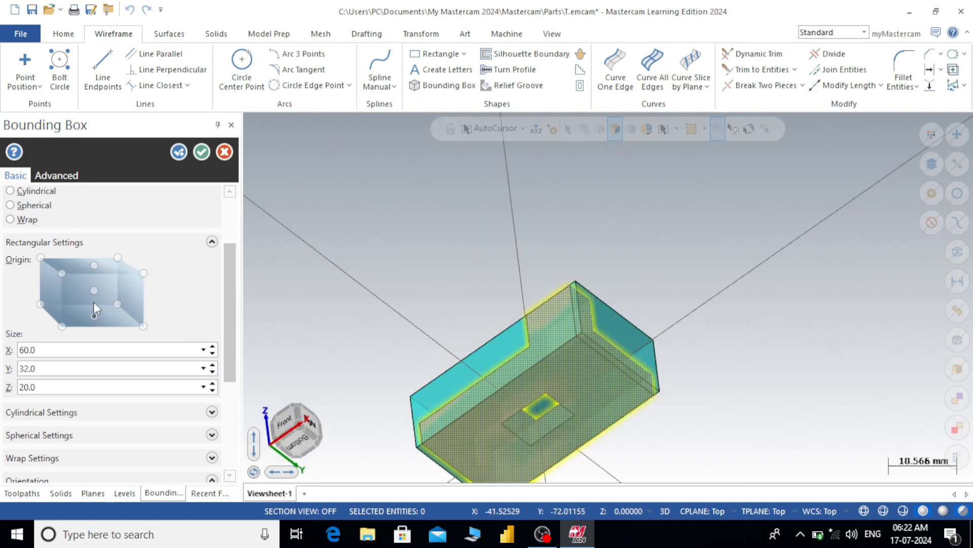
{"action": "left_click_drag", "start_coordinate": [226, 328], "coordinate": [226, 390]}
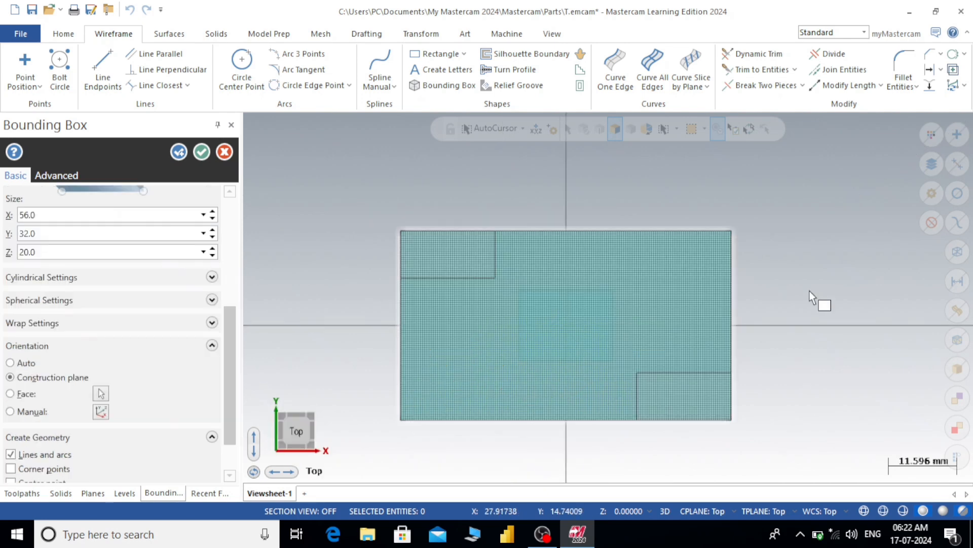
{"action": "scroll", "coordinate": [811, 299], "scroll_direction": "up", "scroll_amount": 1}
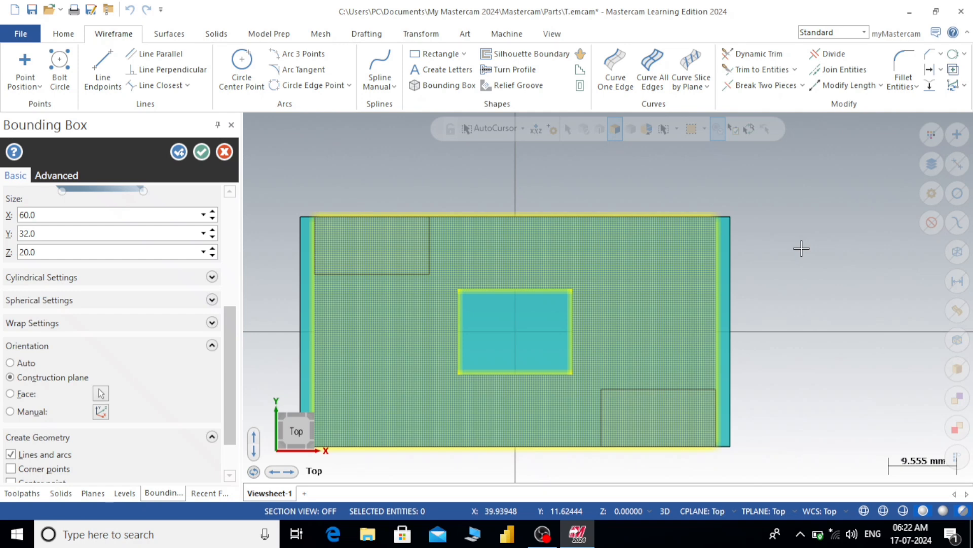
Step: Add 4 mm to the bounding box's Y size, making it 36 mm, and create the box as lines
{"action": "left_click", "coordinate": [55, 234]}
{"action": "type", "text": "+4"}
{"action": "key", "text": "Return"}
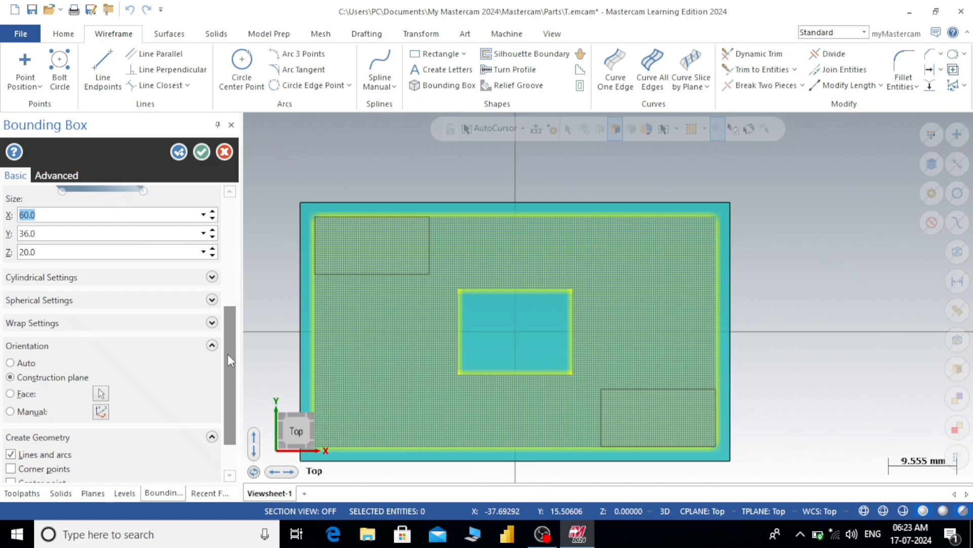
{"action": "left_click", "coordinate": [202, 152]}
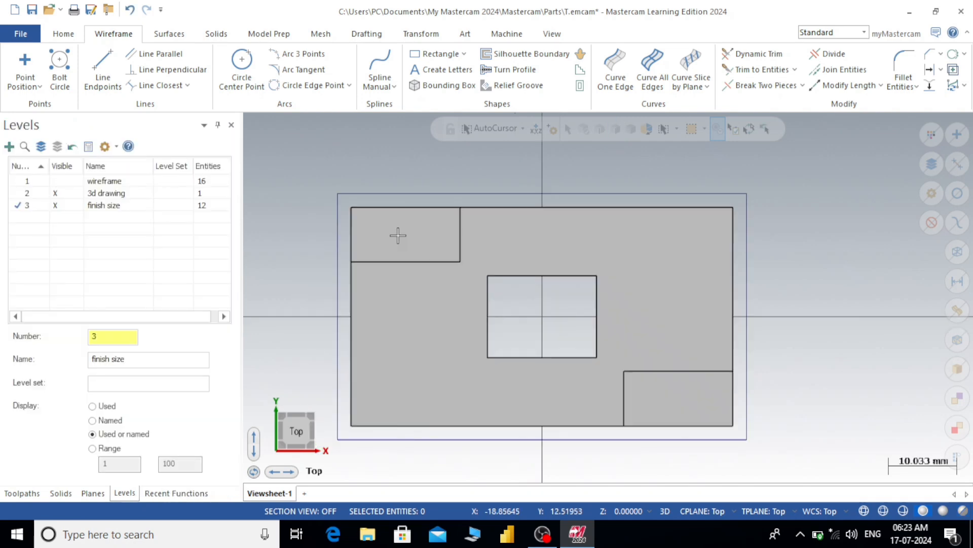
Step: Show the solid and its bounding box in isometric view and add a default Mill machine group
{"action": "key", "text": "alt+7"}
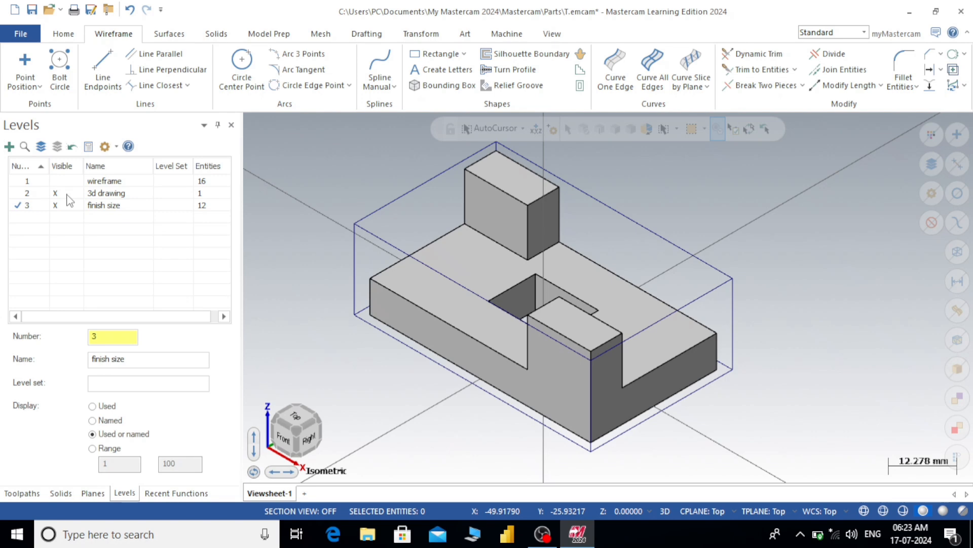
{"action": "left_click", "coordinate": [33, 196]}
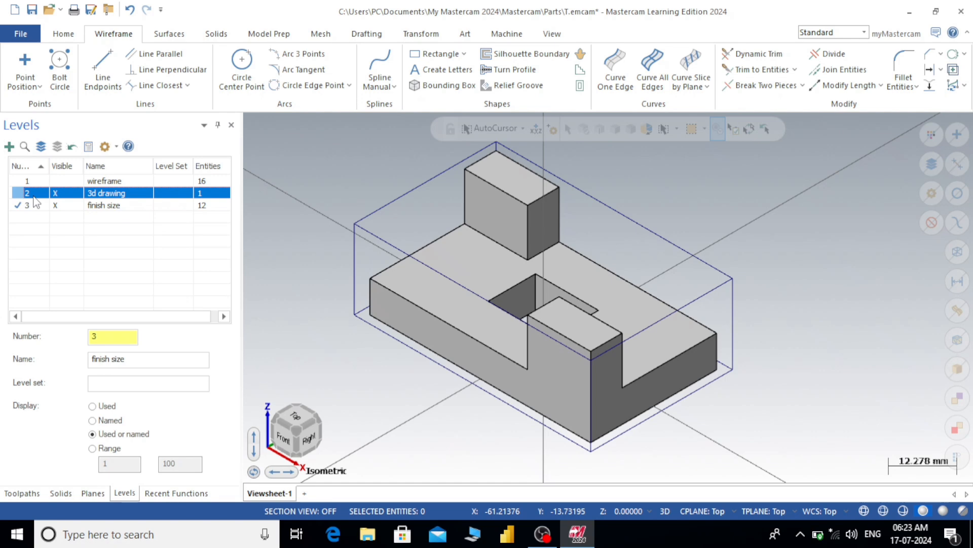
{"action": "left_click", "coordinate": [5, 491]}
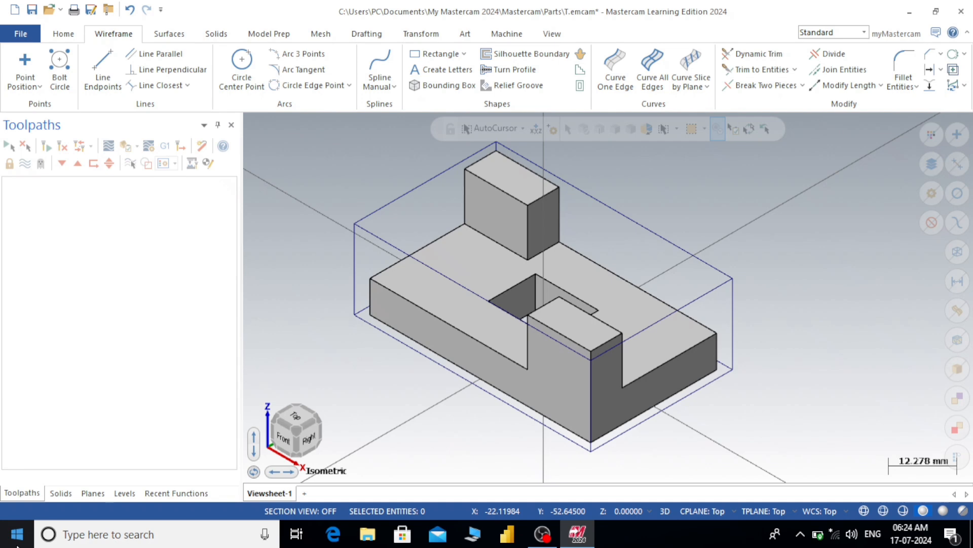
{"action": "left_click", "coordinate": [552, 33]}
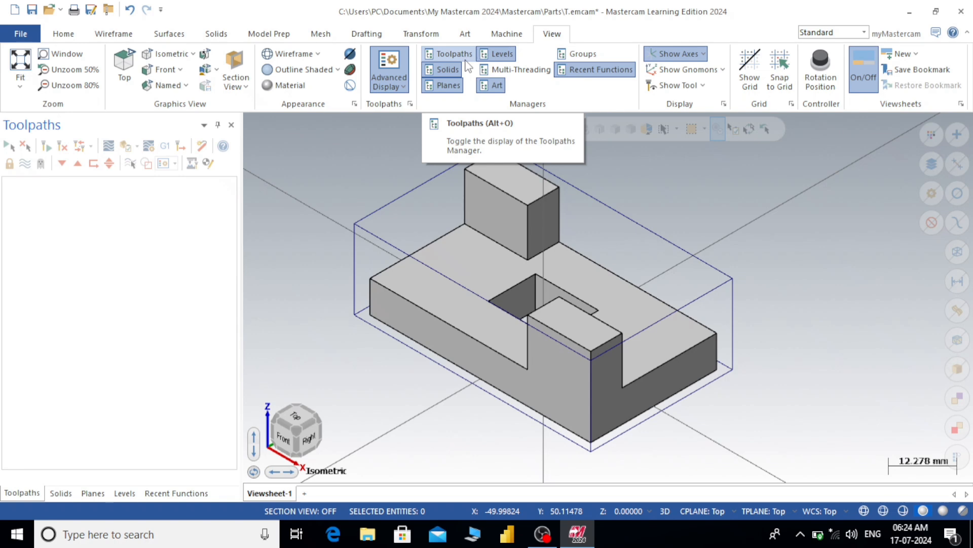
{"action": "left_click", "coordinate": [507, 33]}
{"action": "left_click", "coordinate": [20, 82]}
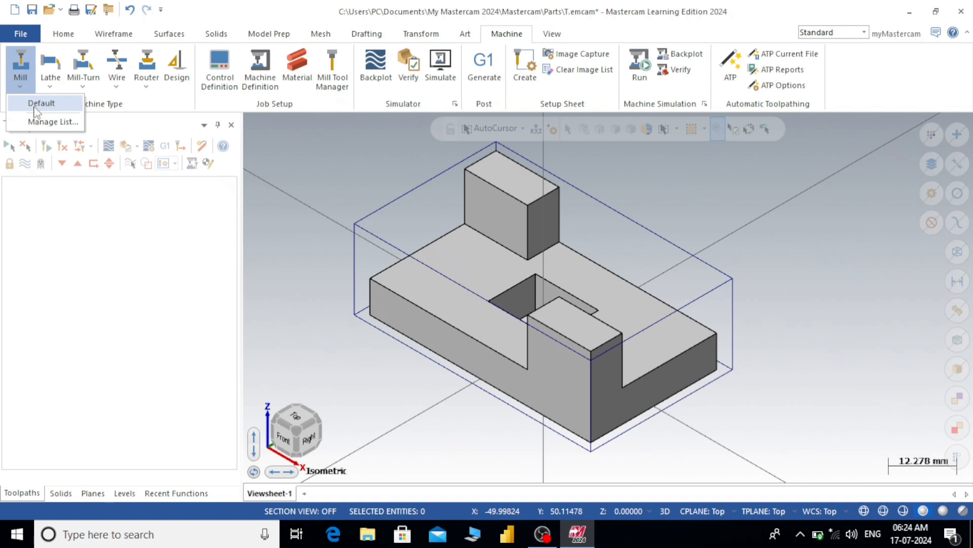
{"action": "left_click", "coordinate": [37, 104]}
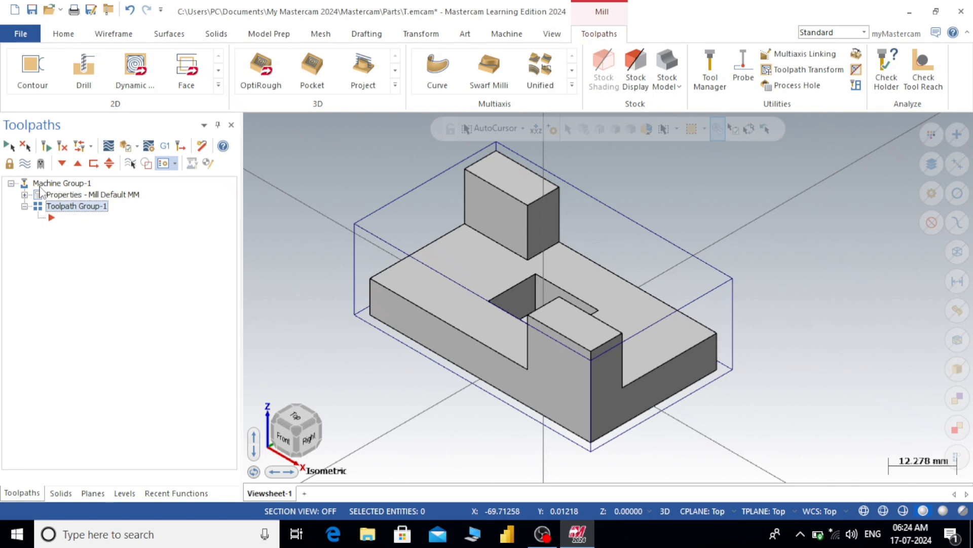
Step: Open the stock setup in the machine group's properties and look through its origin, rectangular, attribute and material settings
{"action": "left_click", "coordinate": [25, 195]}
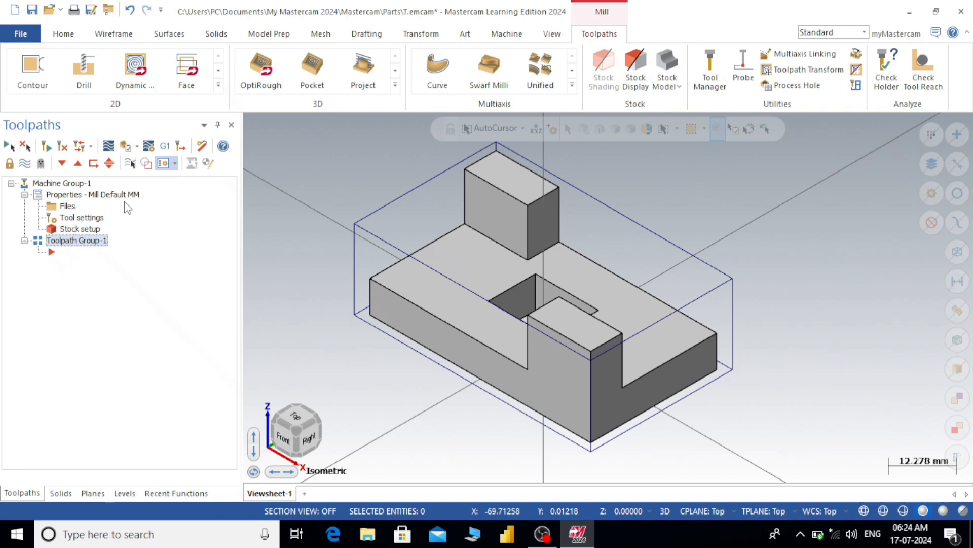
{"action": "left_click", "coordinate": [90, 230]}
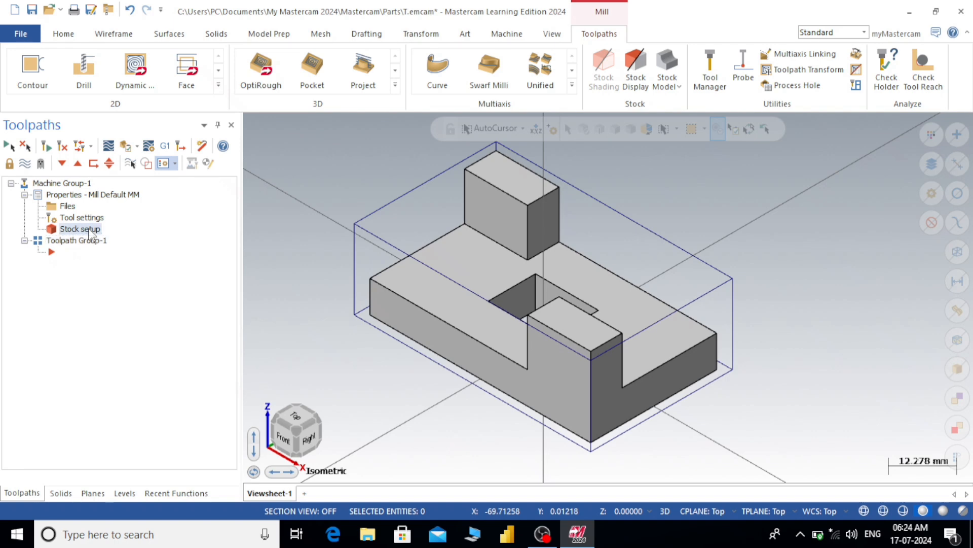
{"action": "double_click", "coordinate": [90, 230]}
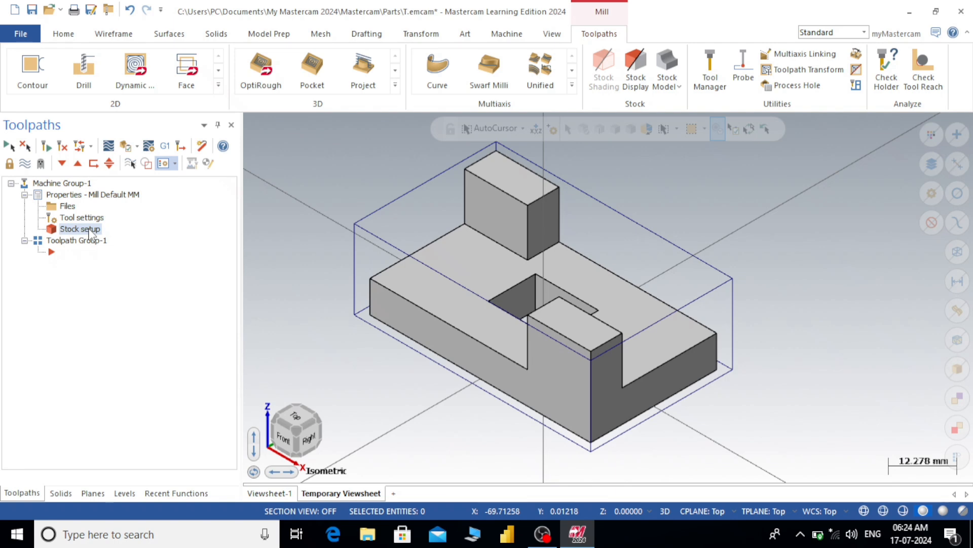
{"action": "left_click", "coordinate": [89, 232]}
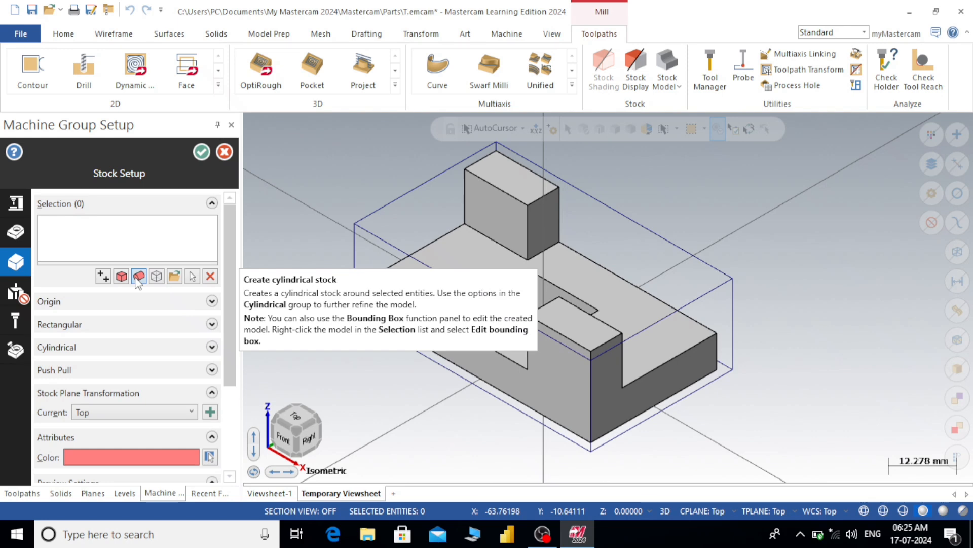
{"action": "left_click", "coordinate": [212, 302]}
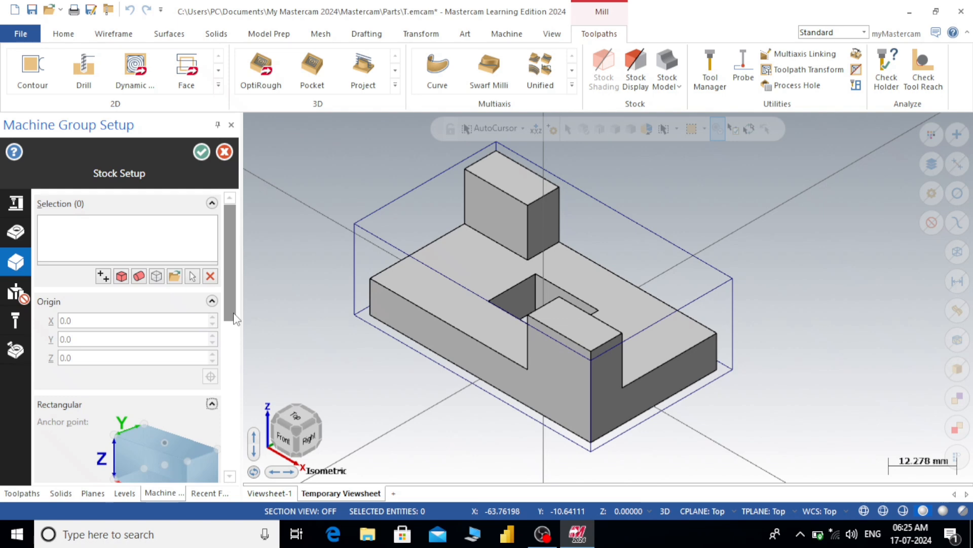
{"action": "left_click_drag", "start_coordinate": [233, 313], "coordinate": [234, 462]}
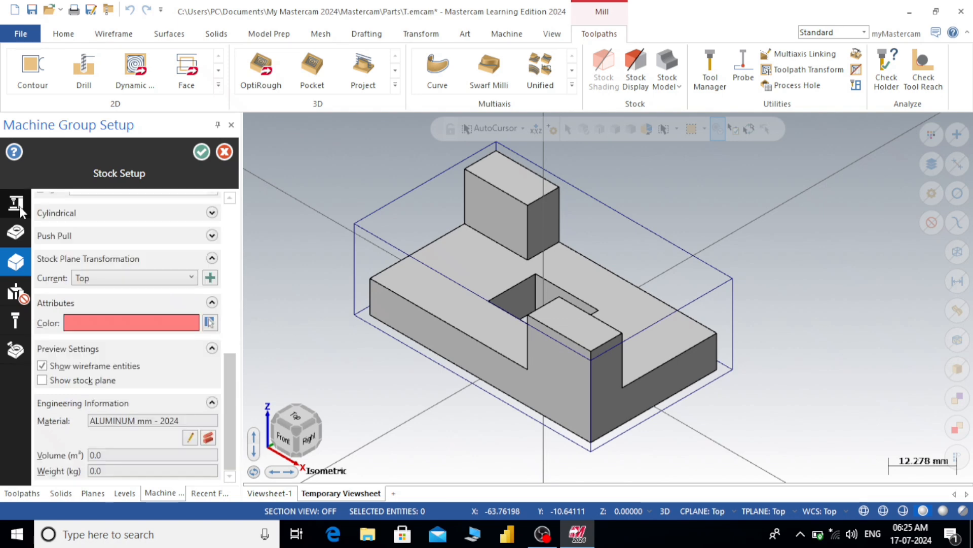